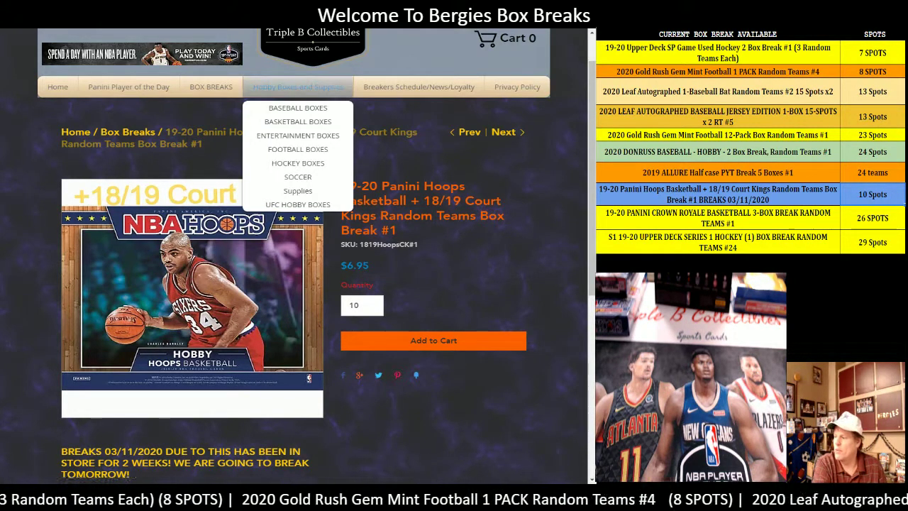
Switch to the break's Google Sheets roster and enter the host's name as customer for Oklahoma City Thunder and Orlando Magic
key(alt+Tab)
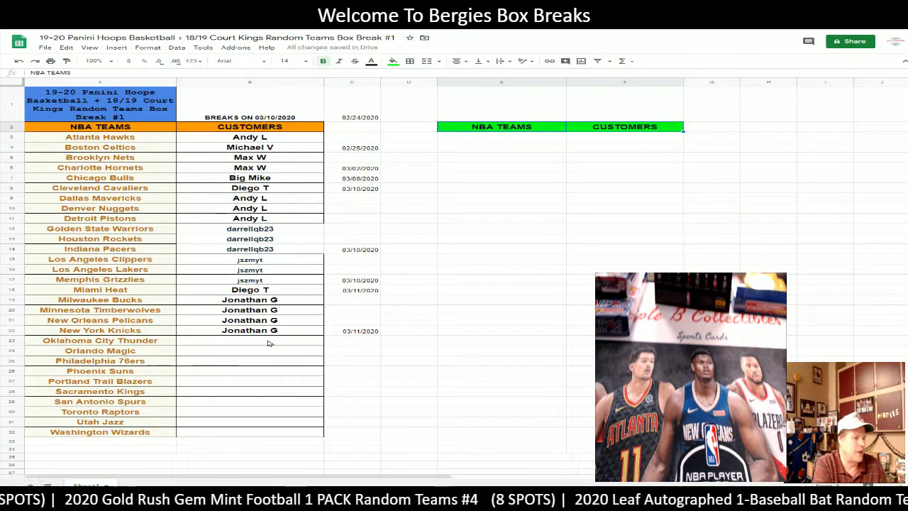
click(269, 343)
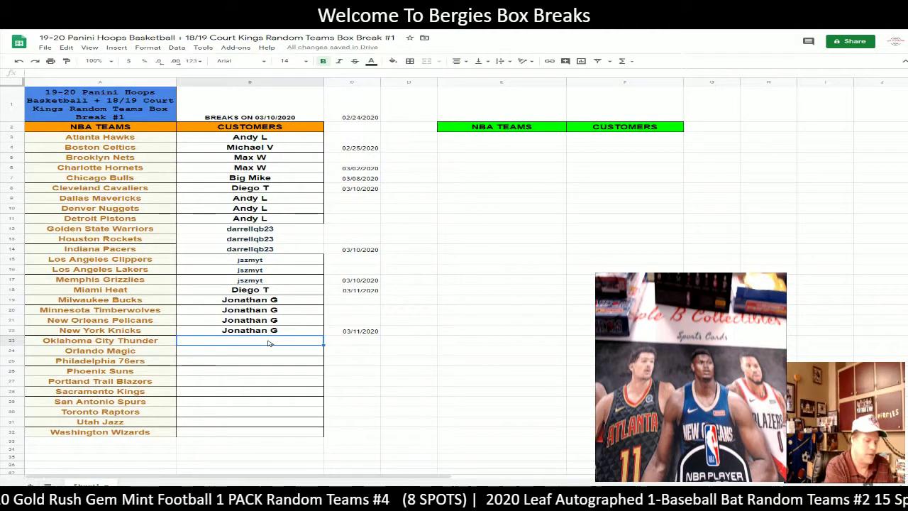
text(Bergie)
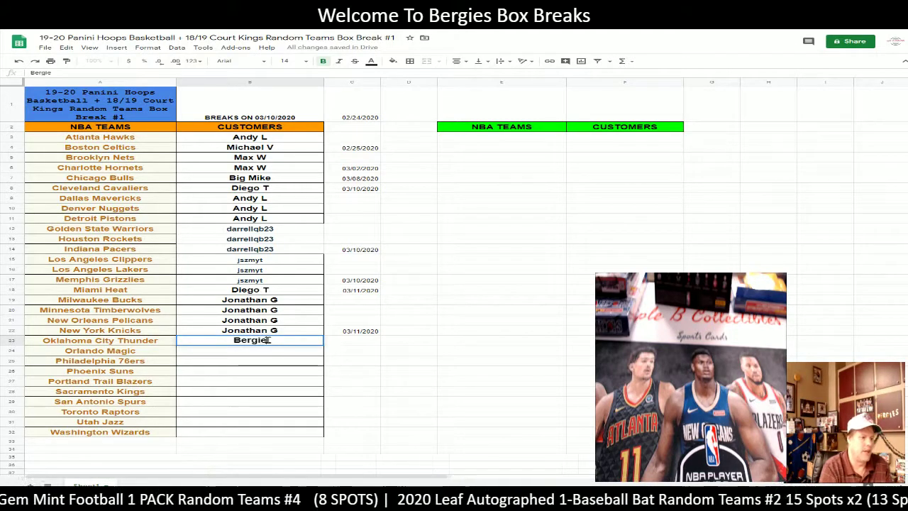
key(Return)
text(Bergie)
key(Return)
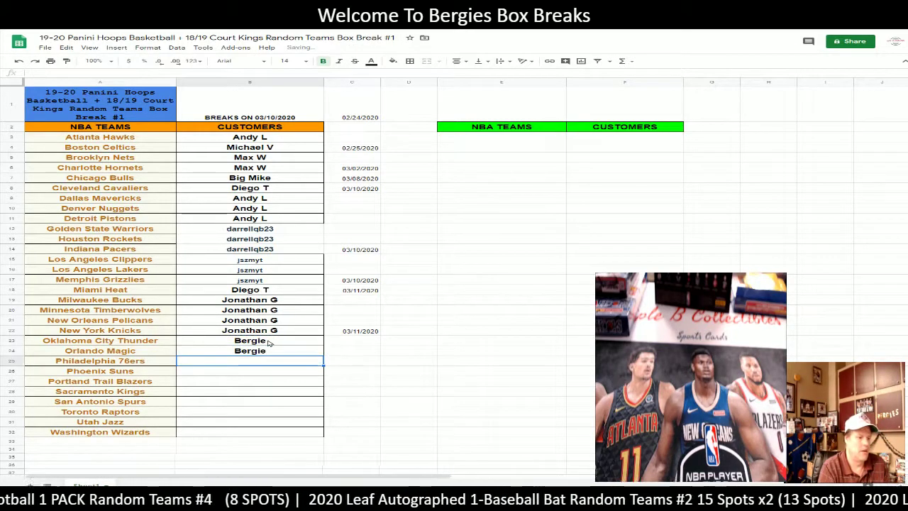
key(ctrl+Down)
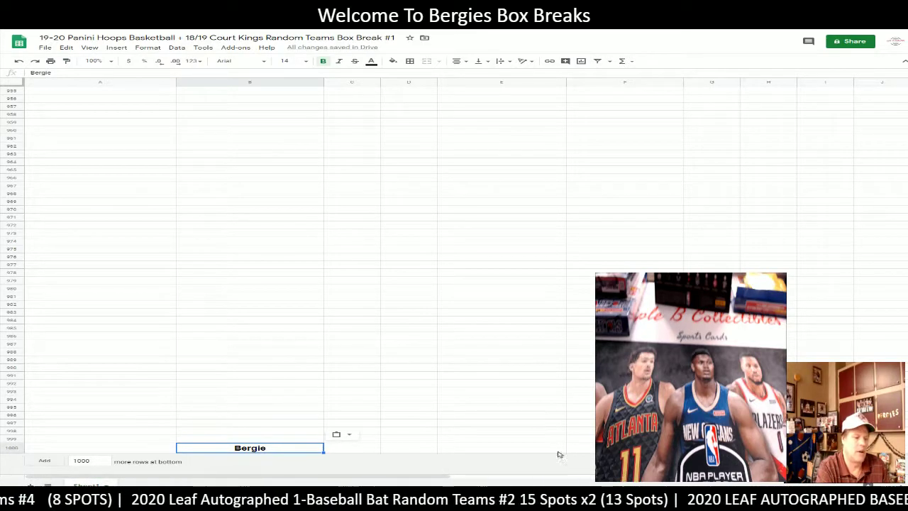
key(ctrl+z)
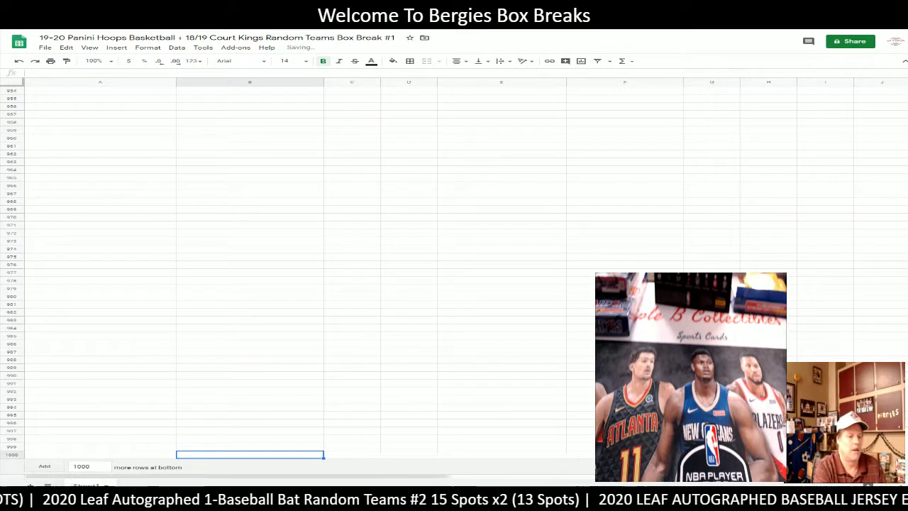
key(ctrl+Up)
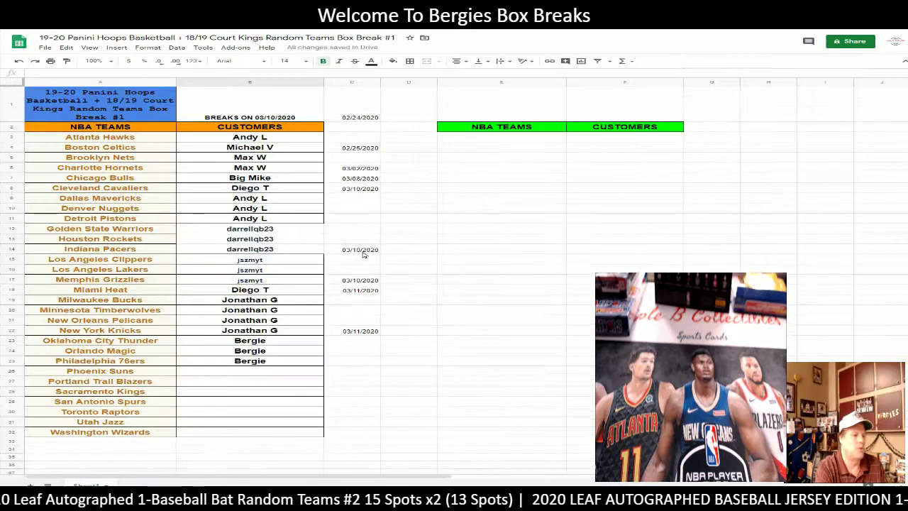
Fill in the host's name as customer for every team from Phoenix Suns down to Washington Wizards
click(256, 372)
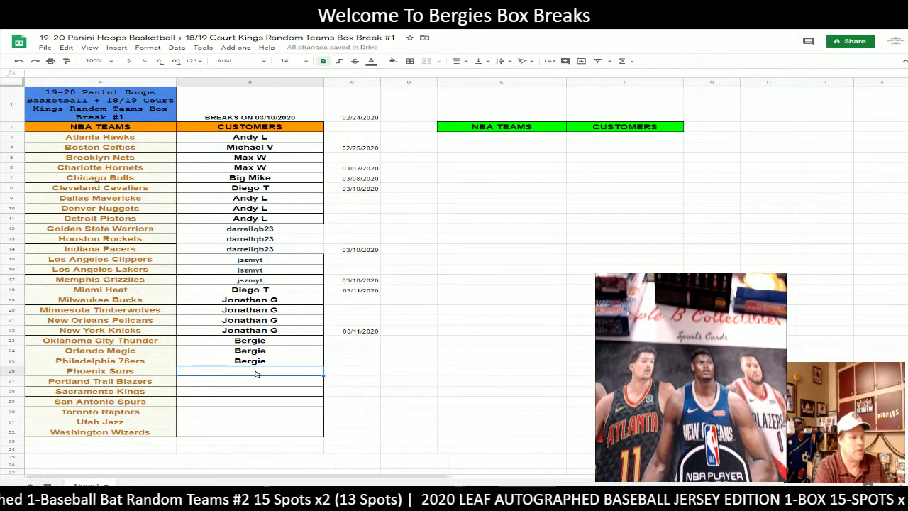
text(Bergie)
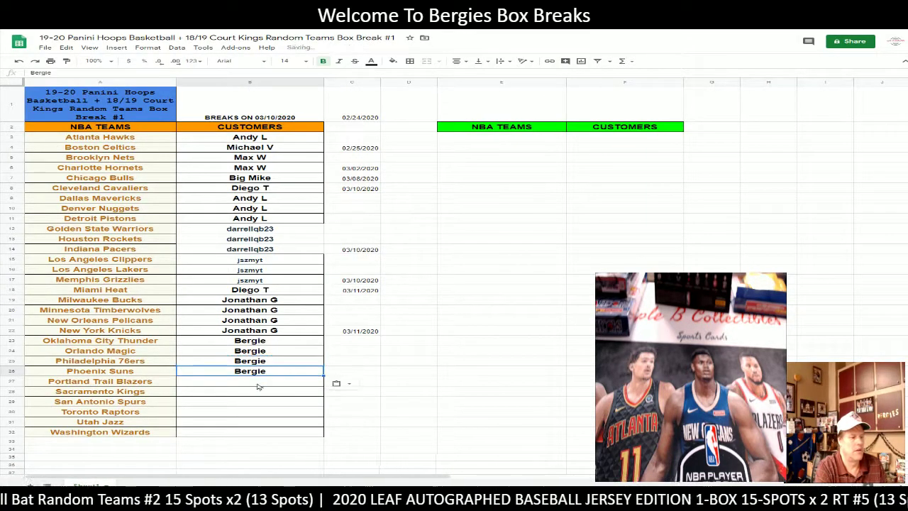
click(258, 381)
text(Bergie)
click(257, 391)
text(Bergie)
click(256, 401)
text(Bergie)
click(255, 411)
text(Bergie)
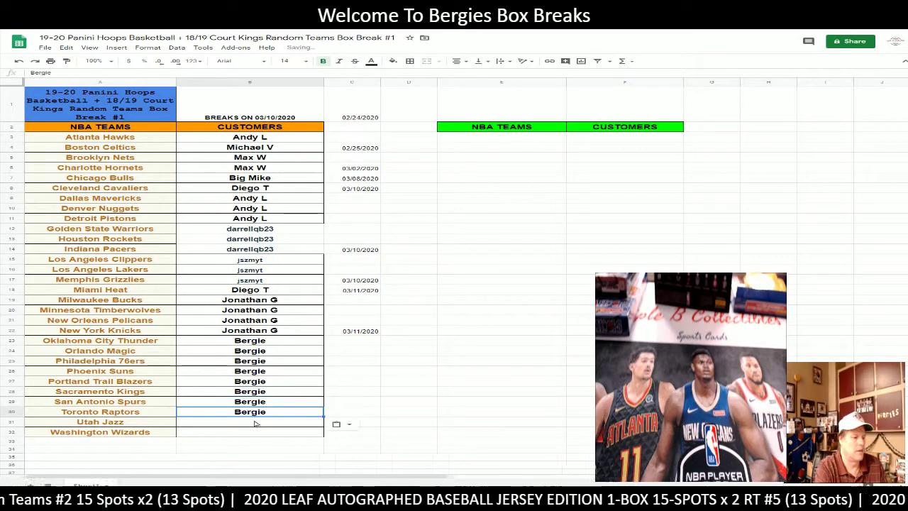
click(254, 422)
text(Bergie)
click(254, 431)
text(Bergie)
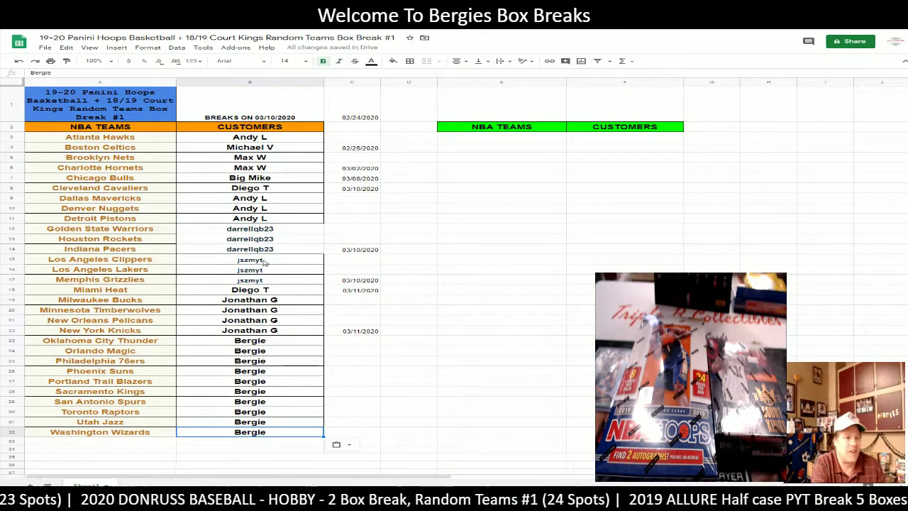
Copy all customer entries from Atlanta Hawks to Washington Wizards into an empty RANDOM.ORG List Randomizer form
click(280, 141)
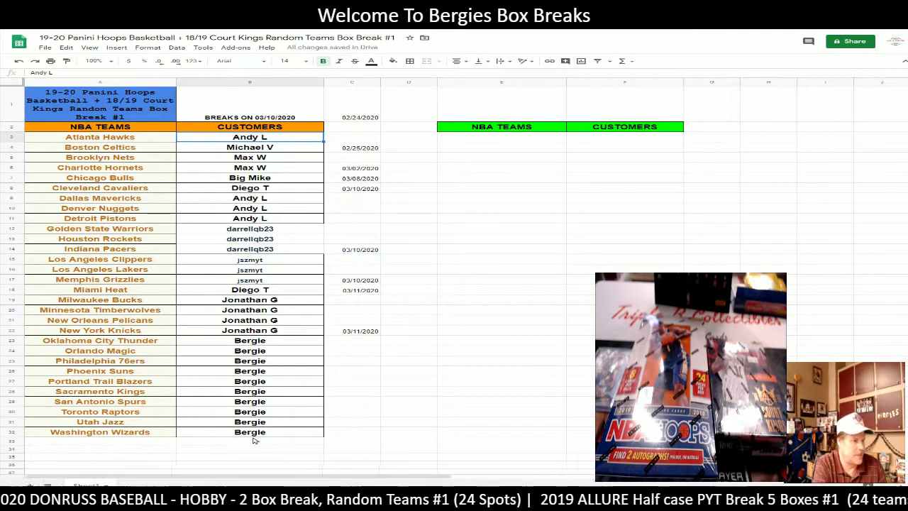
shift+click(283, 433)
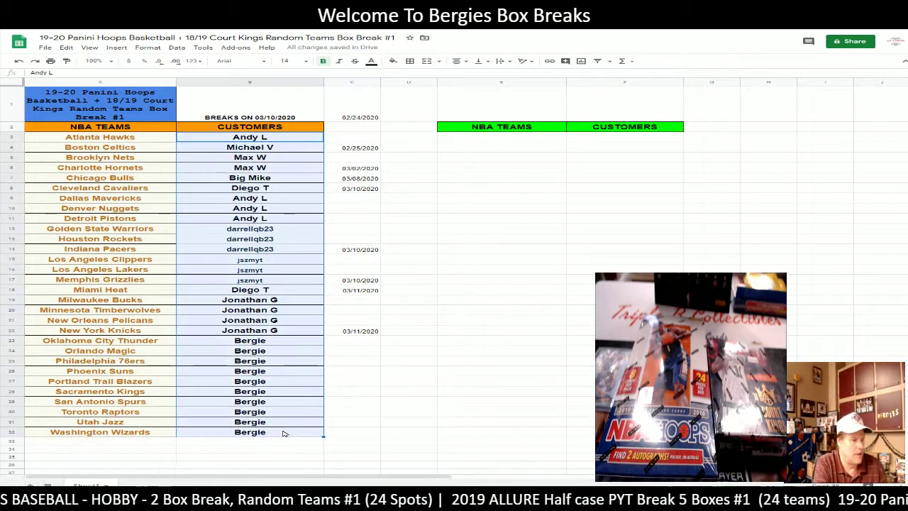
key(ctrl+c)
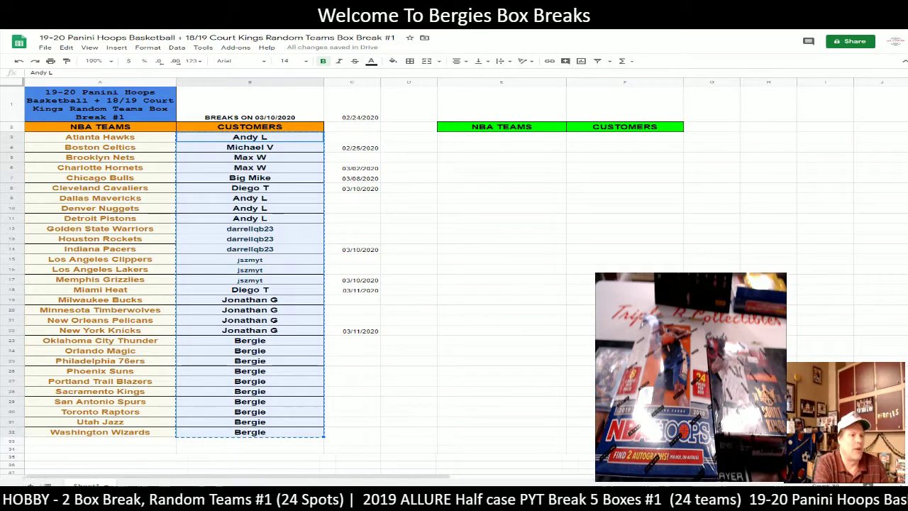
key(ctrl+Tab)
click(179, 235)
key(ctrl+v)
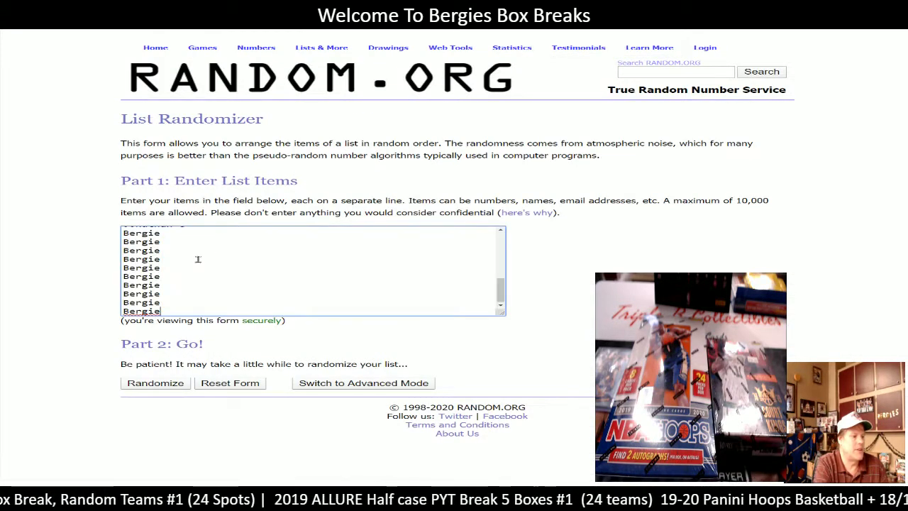
scroll(190, 277, up, 10)
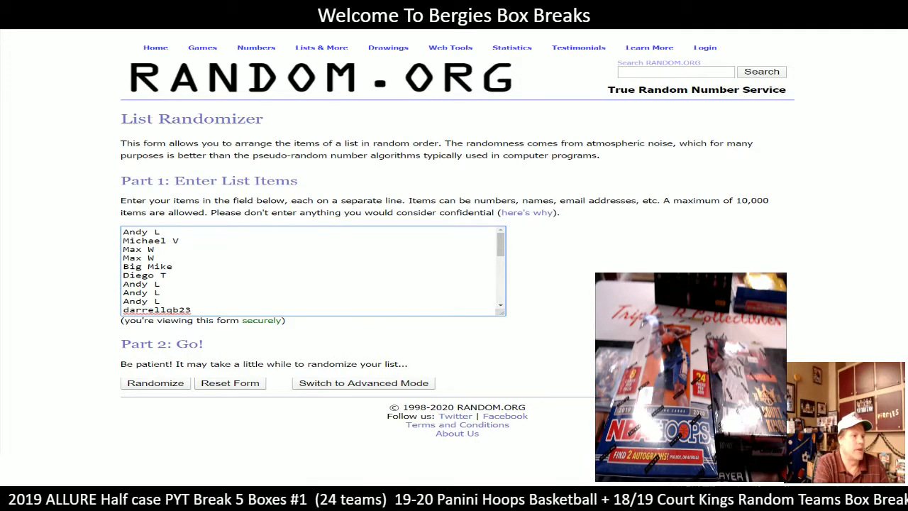
Copy the NBA team names from Atlanta Hawks to Washington Wizards into a second List Randomizer form
key(ctrl+shift+Tab)
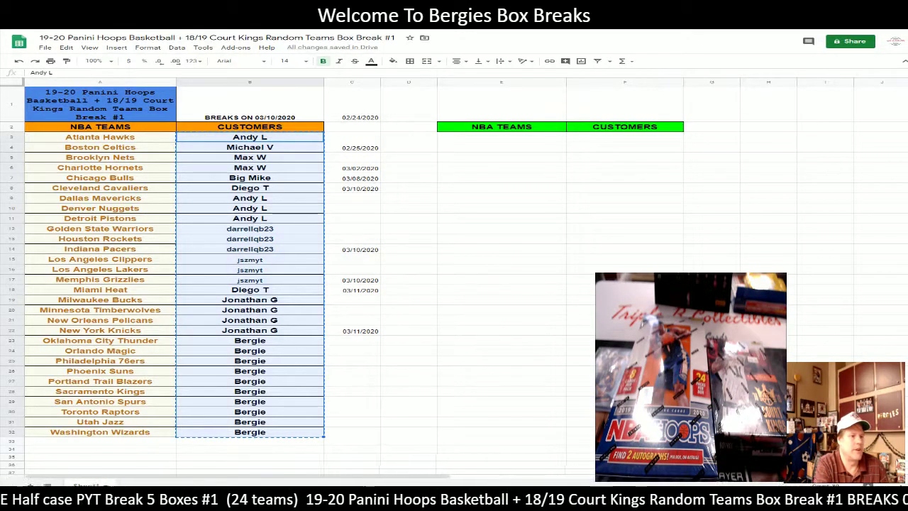
click(133, 138)
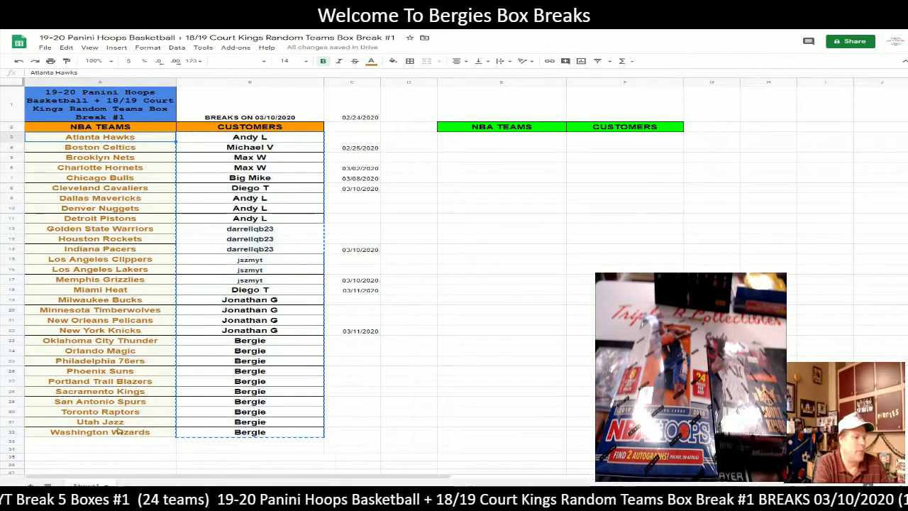
shift+click(119, 431)
key(ctrl+c)
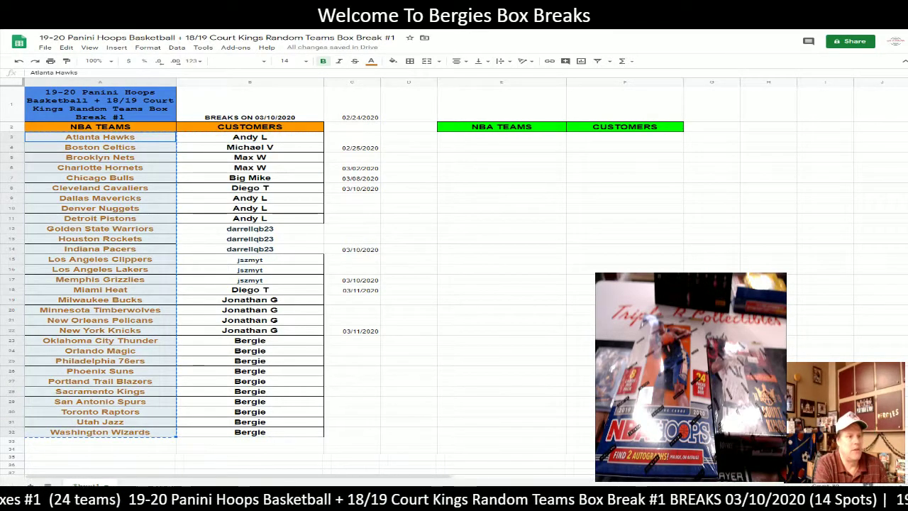
key(ctrl+Tab)
click(207, 242)
key(ctrl+v)
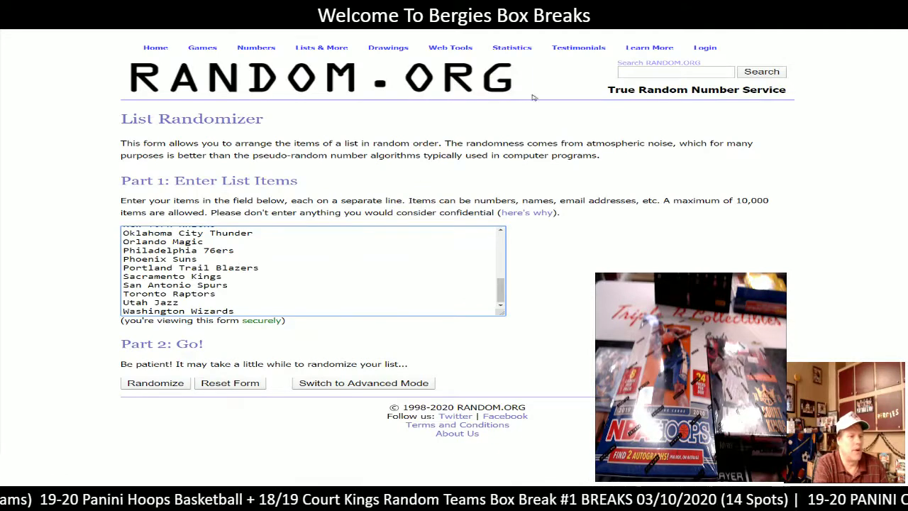
Roll two virtual dice on RANDOM.ORG's Dice Roller page
key(ctrl+Tab)
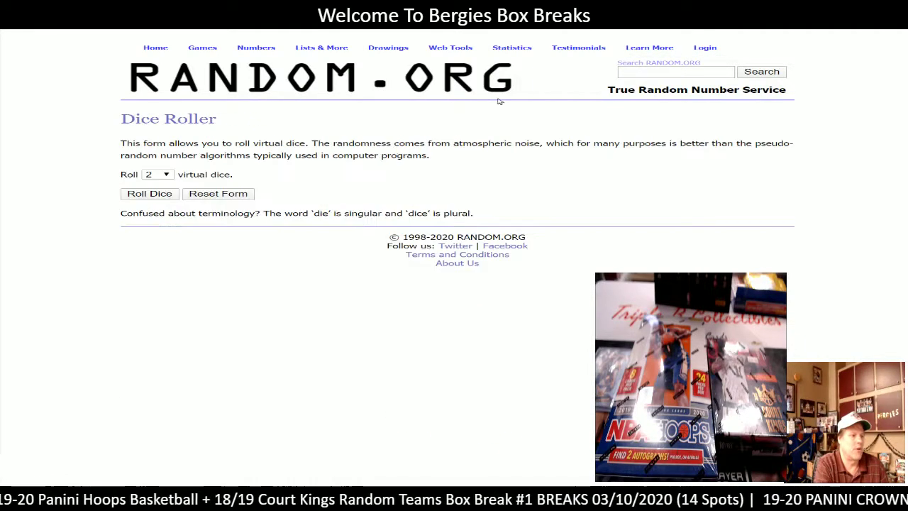
click(144, 195)
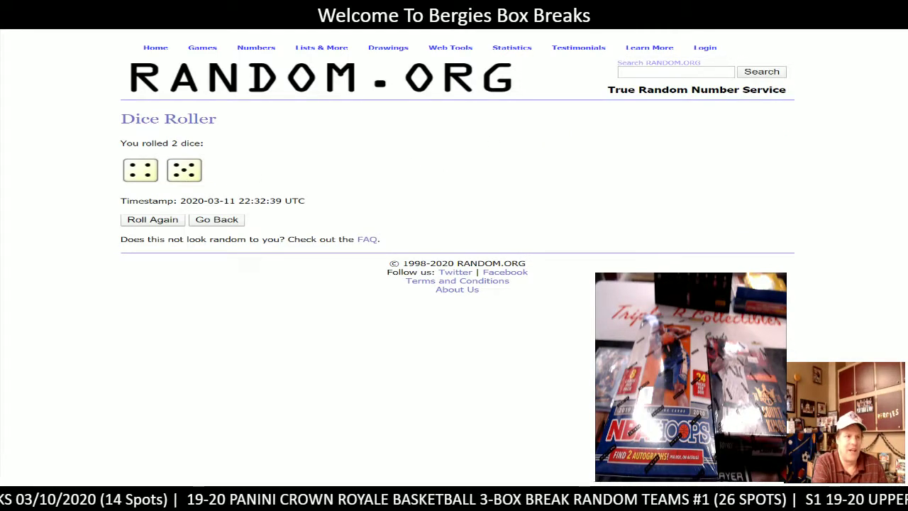
Randomize the customer list nine times in the List Randomizer, and highlight the randomization count below the final order
key(ctrl+Tab)
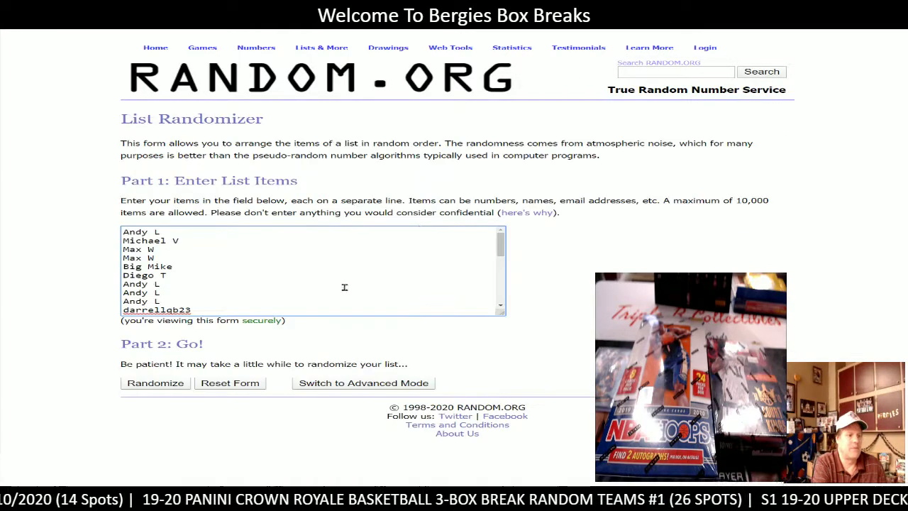
key(ctrl+a)
key(ctrl+v)
click(156, 383)
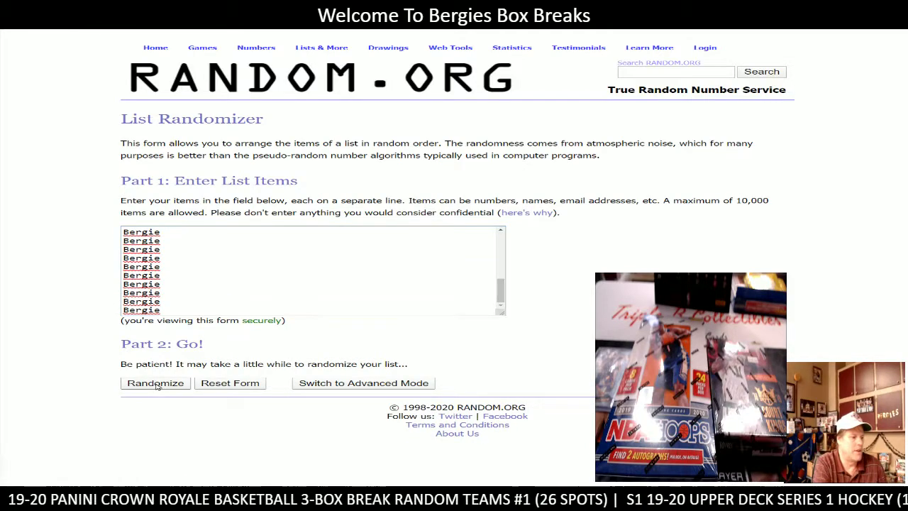
scroll(146, 412, down, 1)
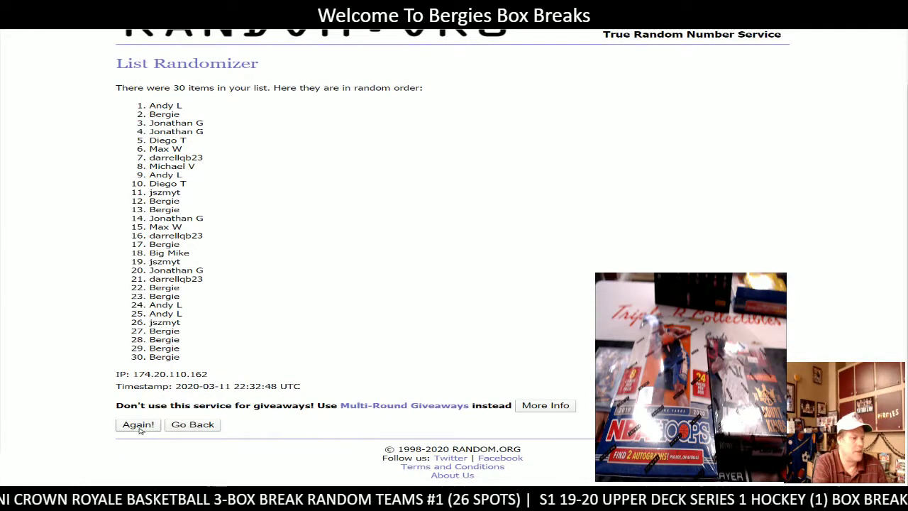
click(138, 424)
scroll(139, 424, down, 1)
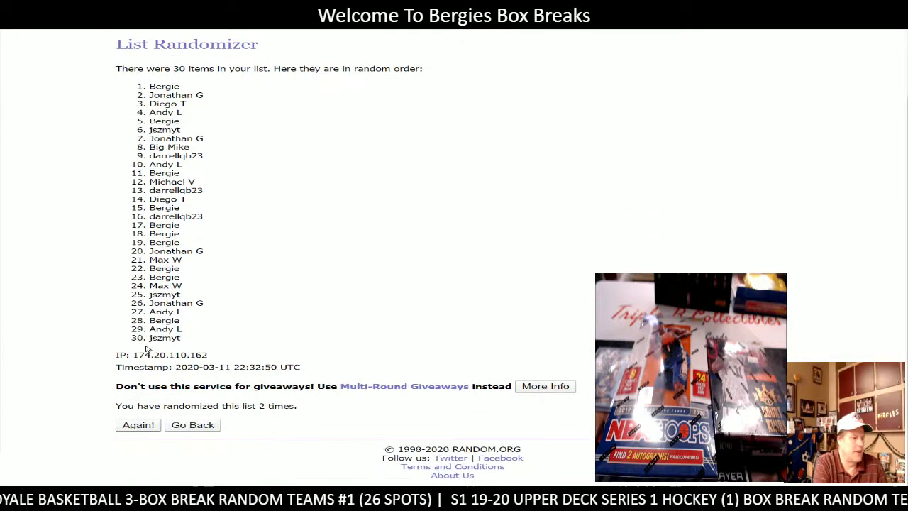
click(139, 426)
scroll(140, 397, down, 1)
click(137, 424)
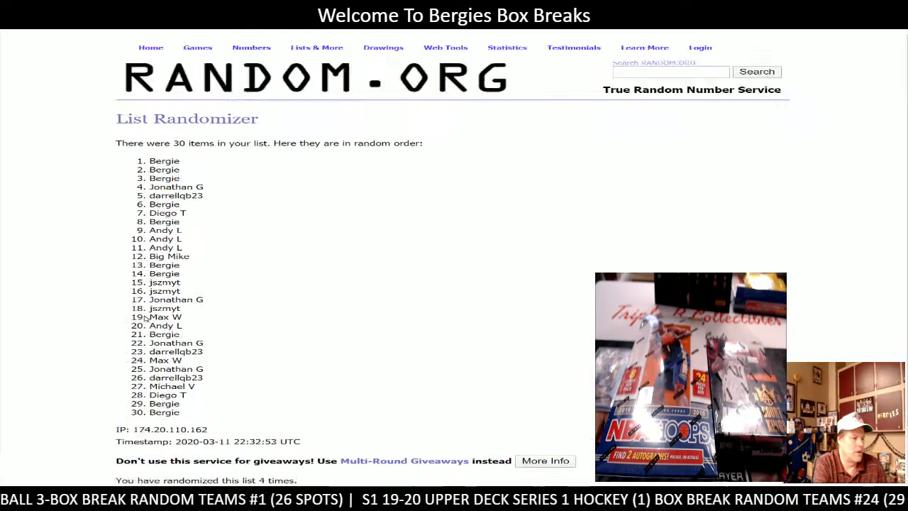
scroll(128, 420, down, 1)
click(134, 424)
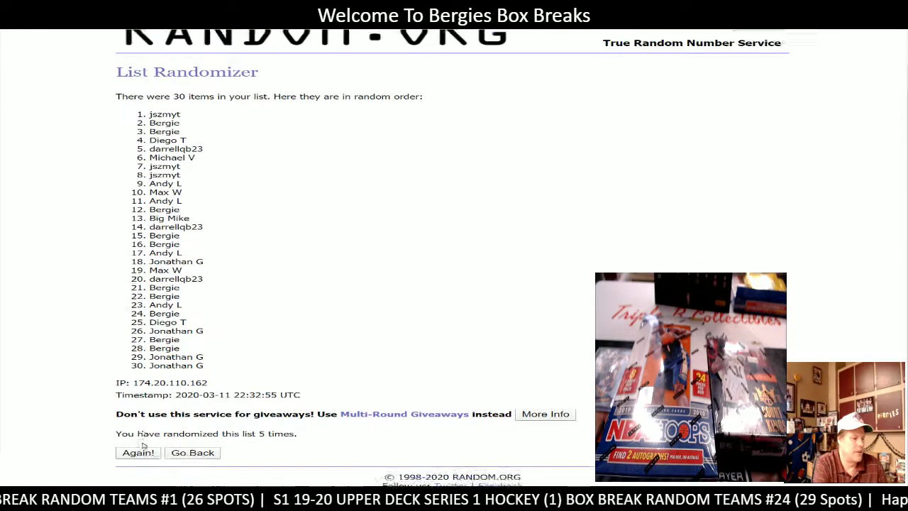
scroll(134, 426, down, 1)
click(135, 424)
scroll(152, 353, down, 1)
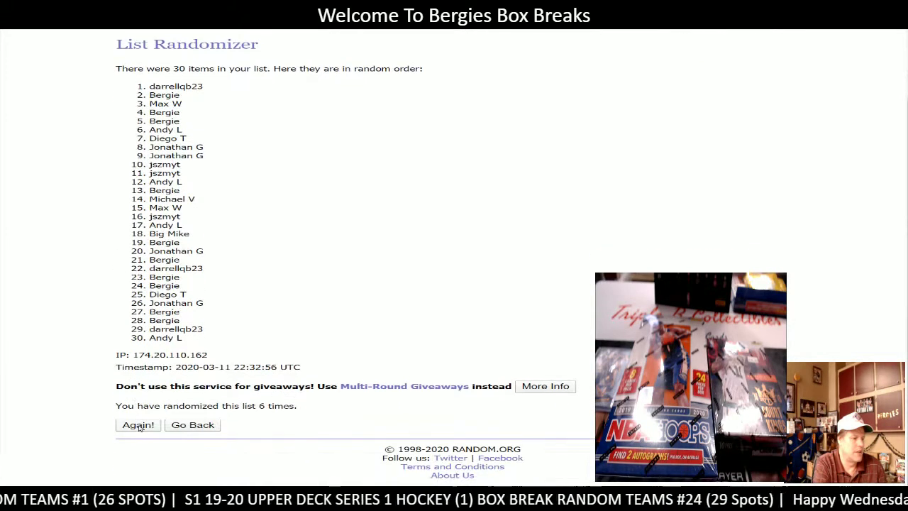
click(138, 424)
scroll(144, 426, down, 1)
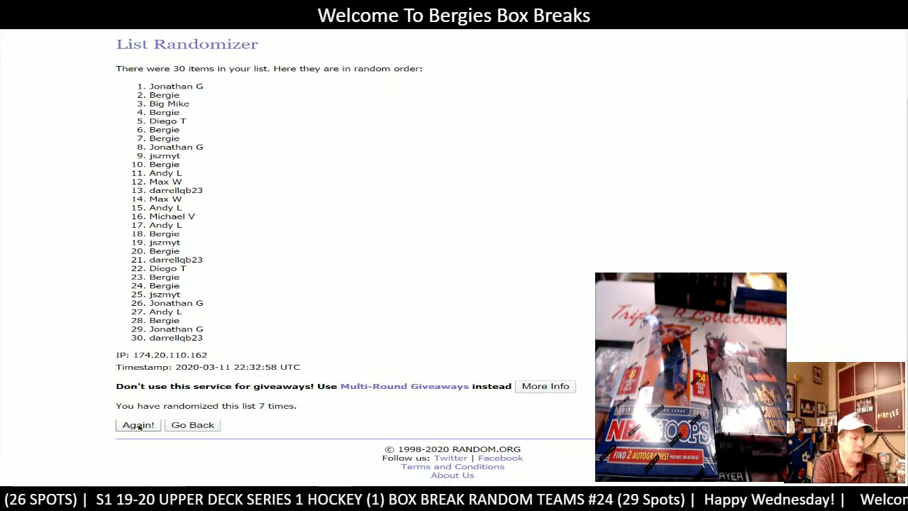
click(138, 424)
scroll(139, 424, down, 1)
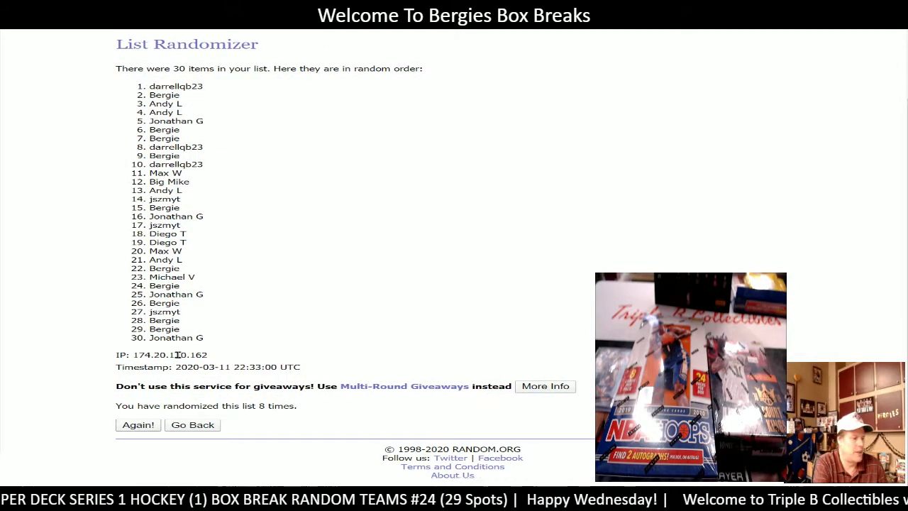
click(138, 424)
scroll(138, 424, down, 1)
drag(290, 404, 222, 406)
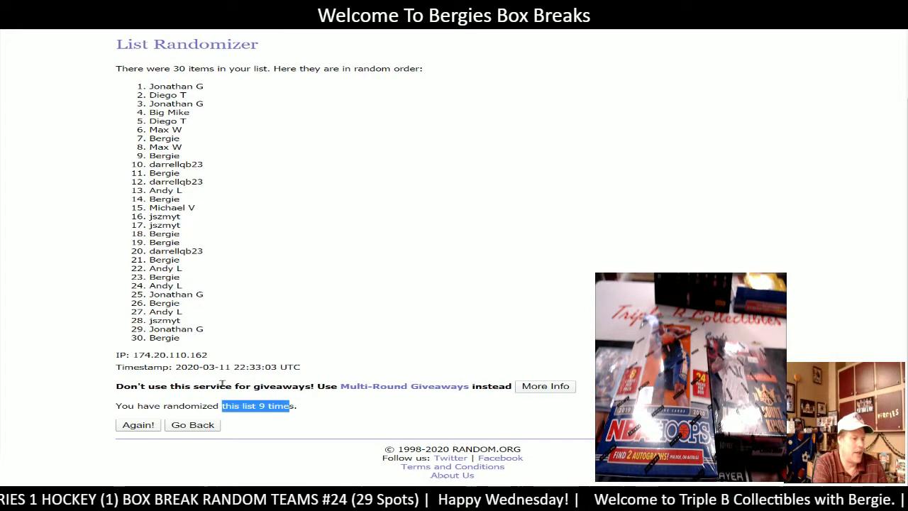
Copy the randomized customer order into the sheet under the green CUSTOMERS heading, starting at F3
drag(182, 338, 135, 86)
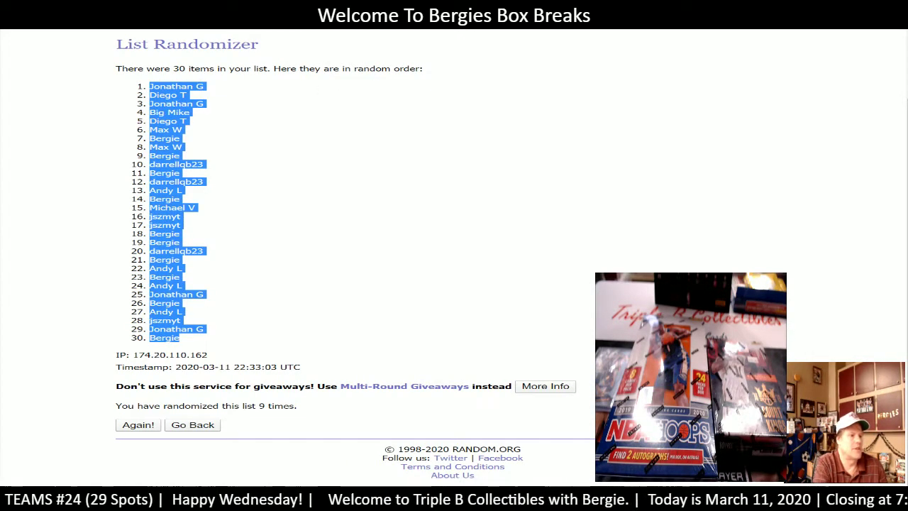
key(ctrl+c)
key(ctrl+Tab)
key(ctrl+v)
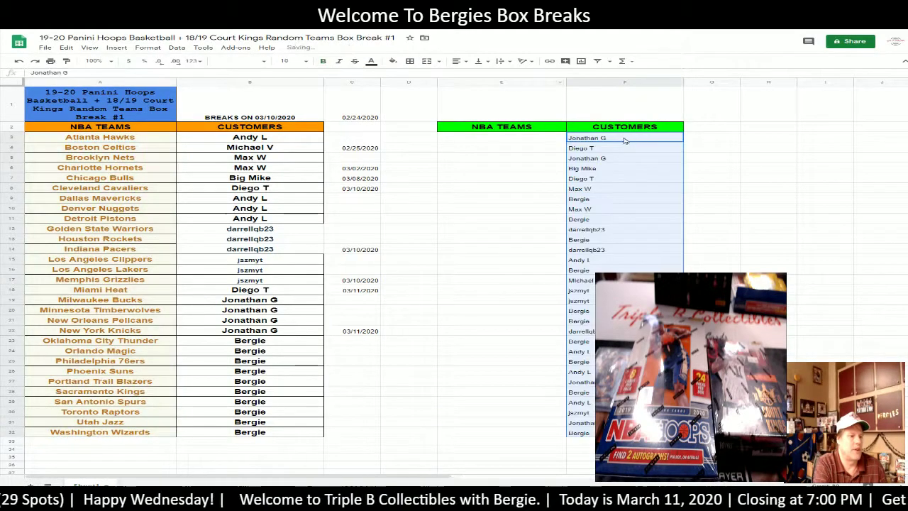
Randomize the NBA team list nine times in the second List Randomizer form
key(ctrl+Tab)
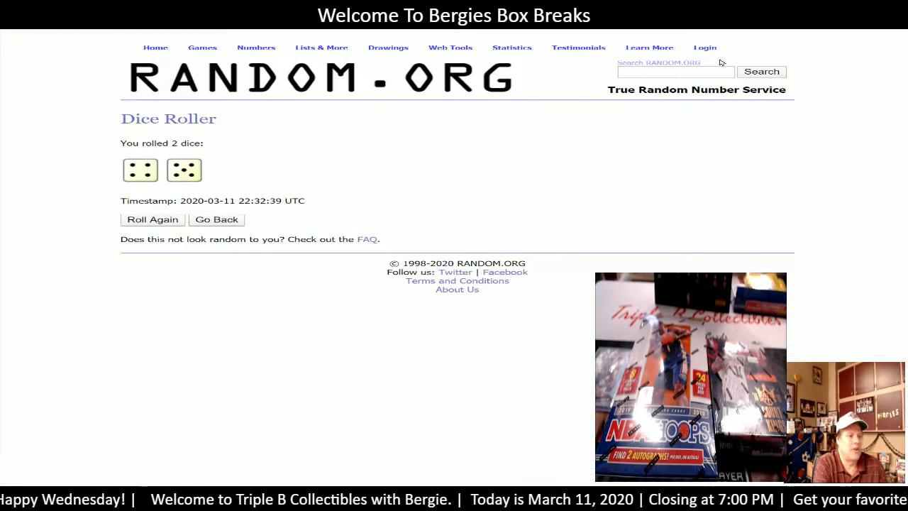
key(ctrl+Tab)
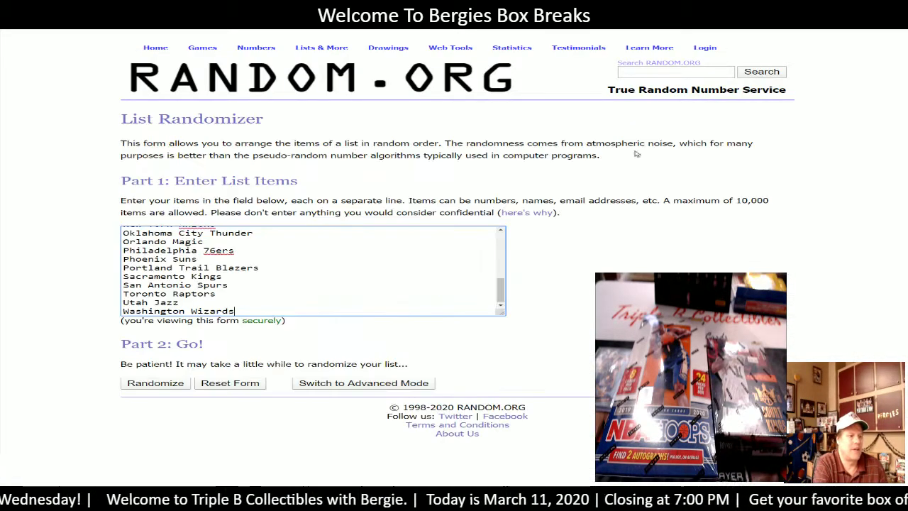
click(155, 384)
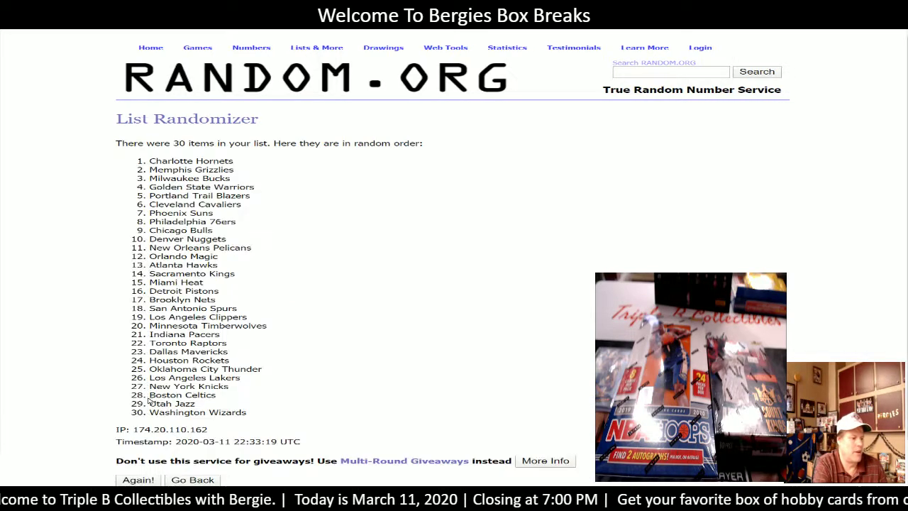
scroll(151, 380, down, 2)
click(138, 424)
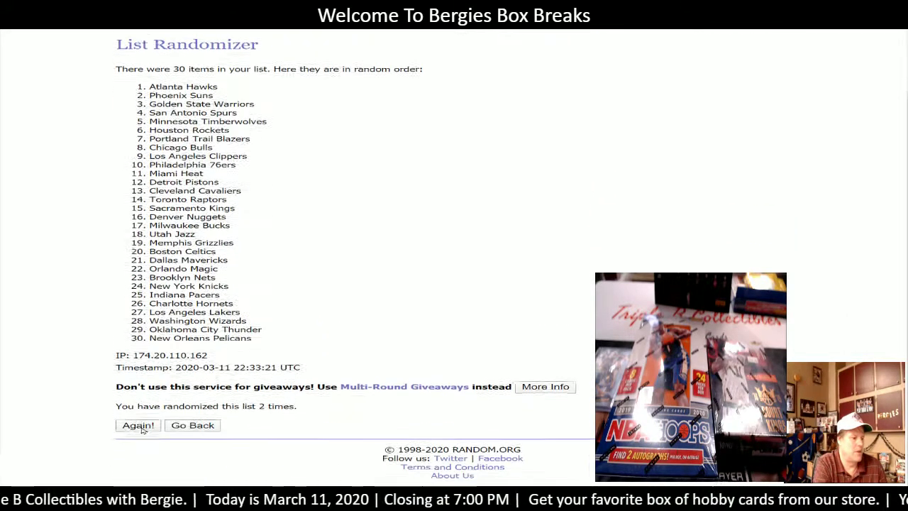
click(139, 425)
scroll(139, 409, down, 2)
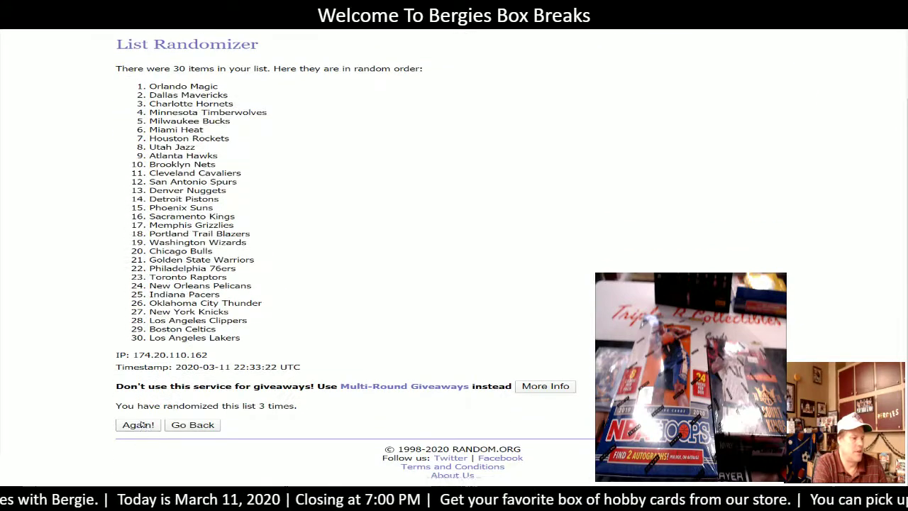
click(138, 424)
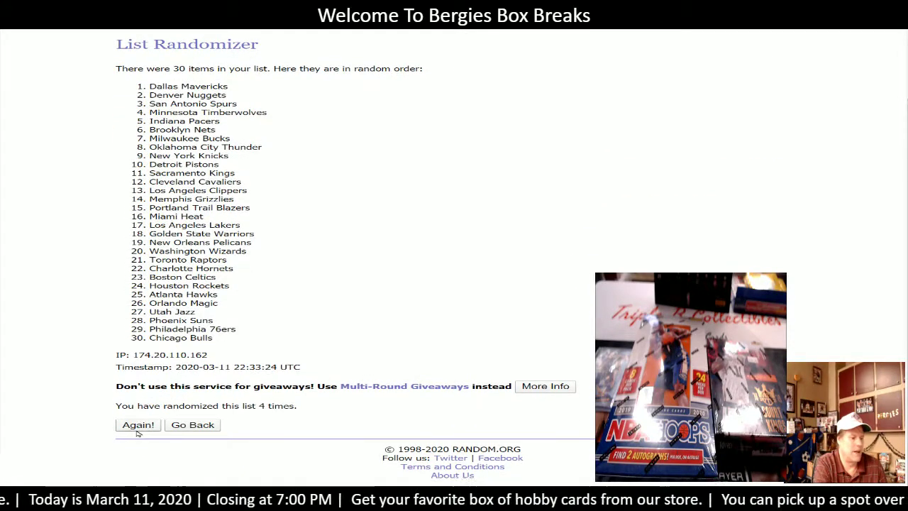
click(138, 424)
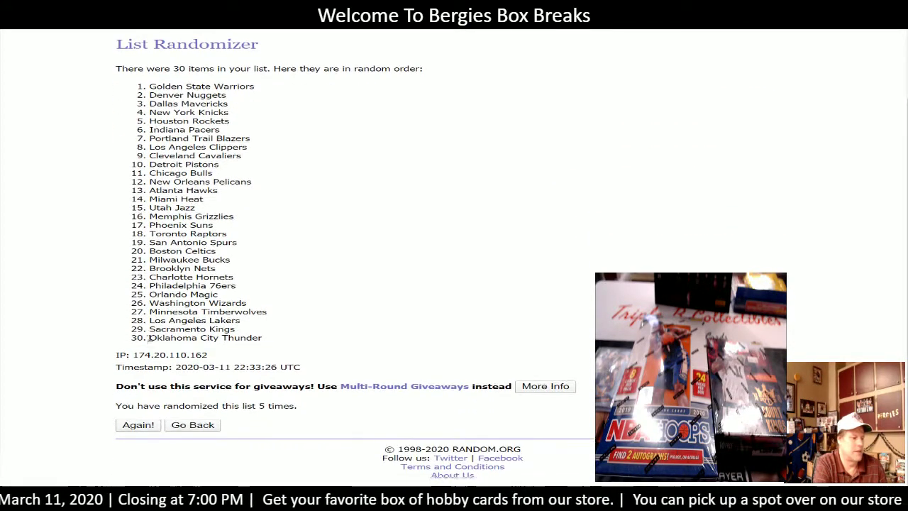
click(142, 424)
click(133, 423)
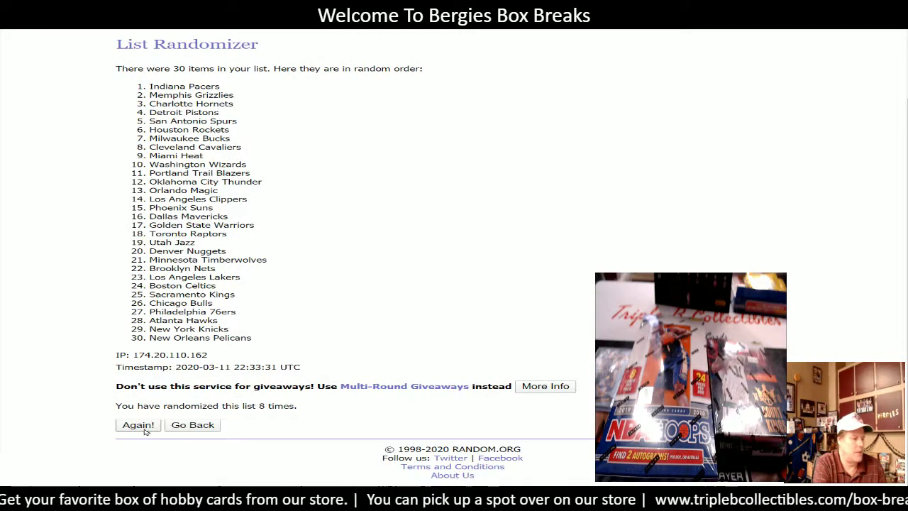
click(138, 425)
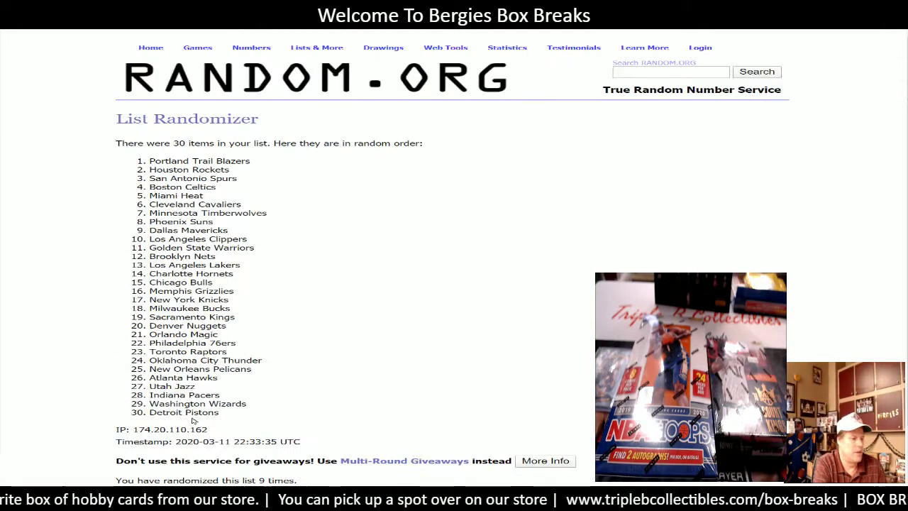
Copy the randomized NBA team order into the sheet under the green NBA TEAMS heading, starting at E3
drag(223, 420, 130, 160)
key(ctrl+c)
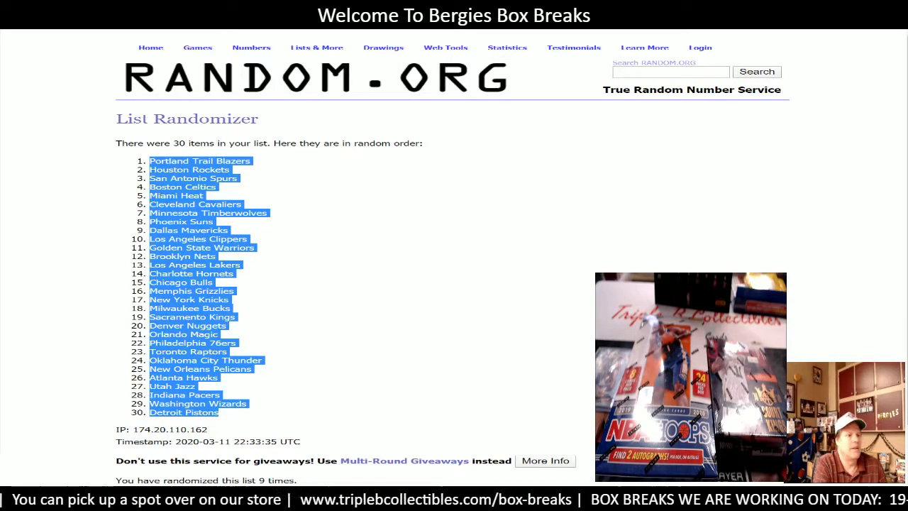
key(alt+Tab)
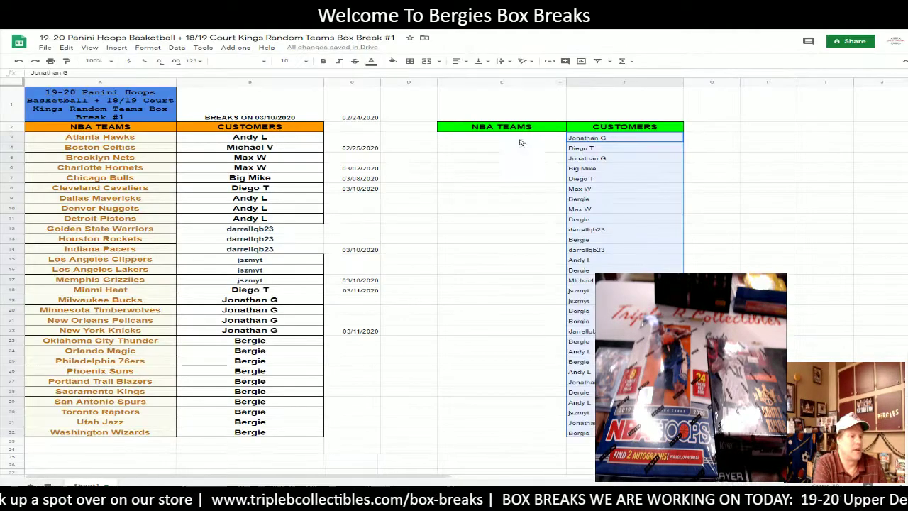
key(ctrl+v)
Format the paired team and customer cells E3:F32 as 12 pt bold text without italics, centered horizontally and vertically
key(shift+Right)
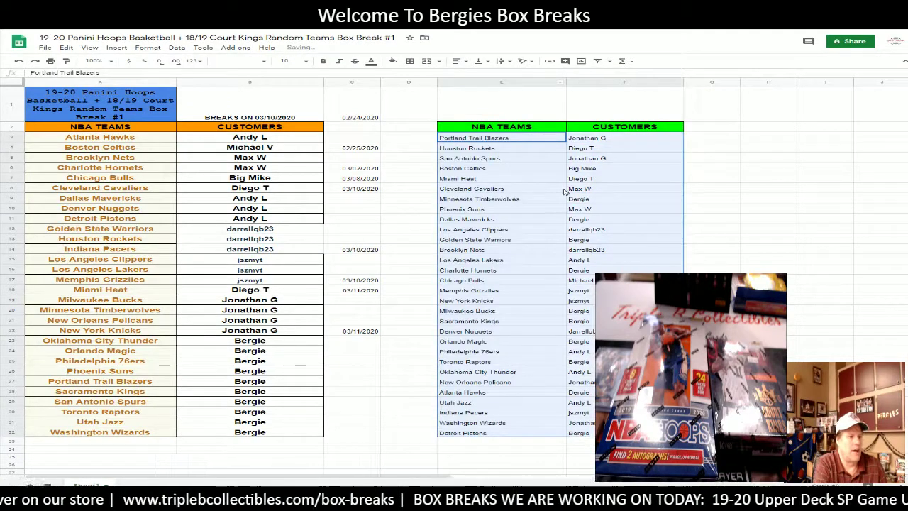
click(287, 61)
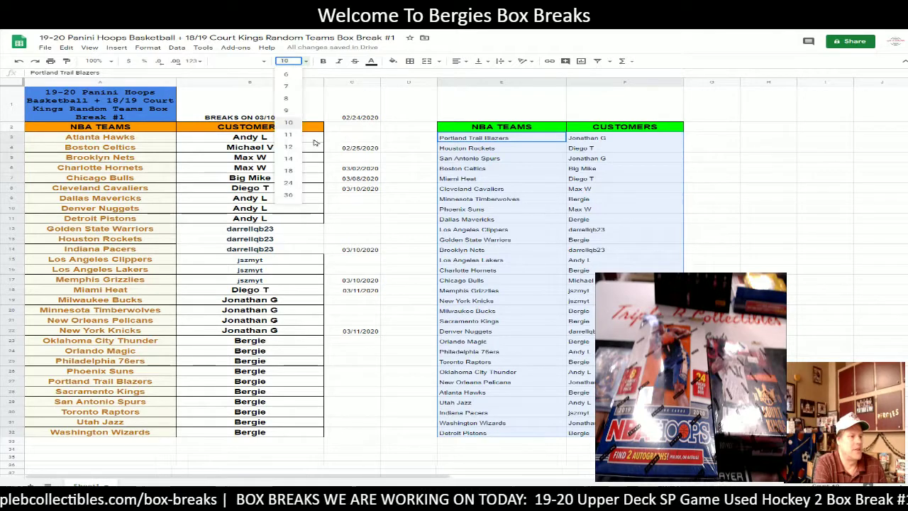
click(287, 146)
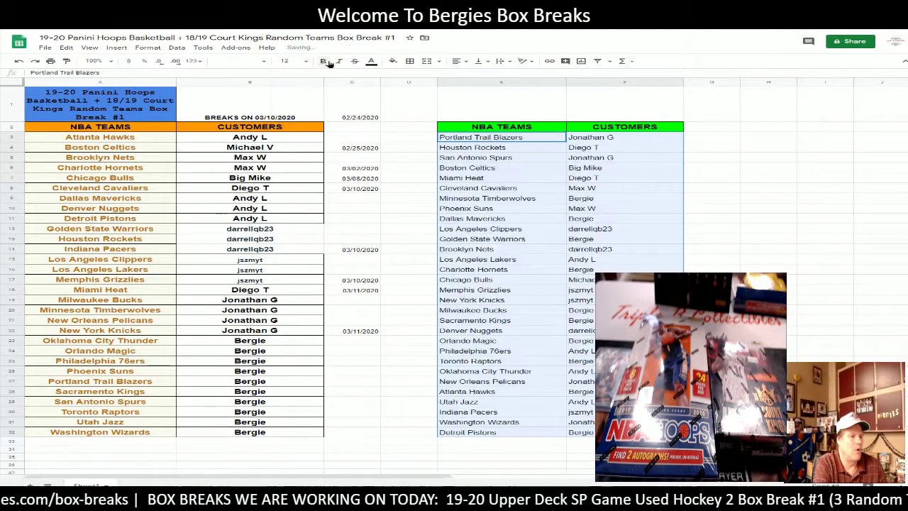
click(339, 61)
click(458, 61)
click(471, 73)
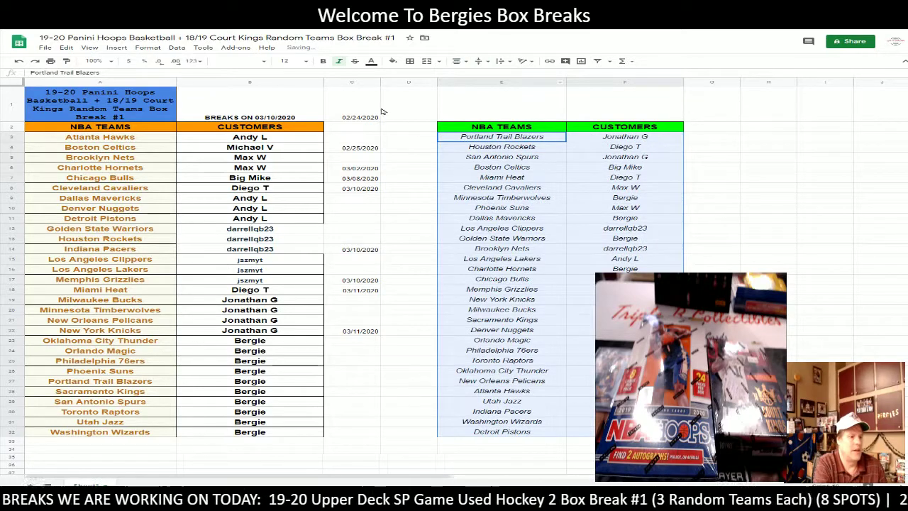
click(339, 63)
Go through the randomized team and customer pairings row by row, from the Portland Trail Blazers to the New Orleans Pelicans
click(633, 139)
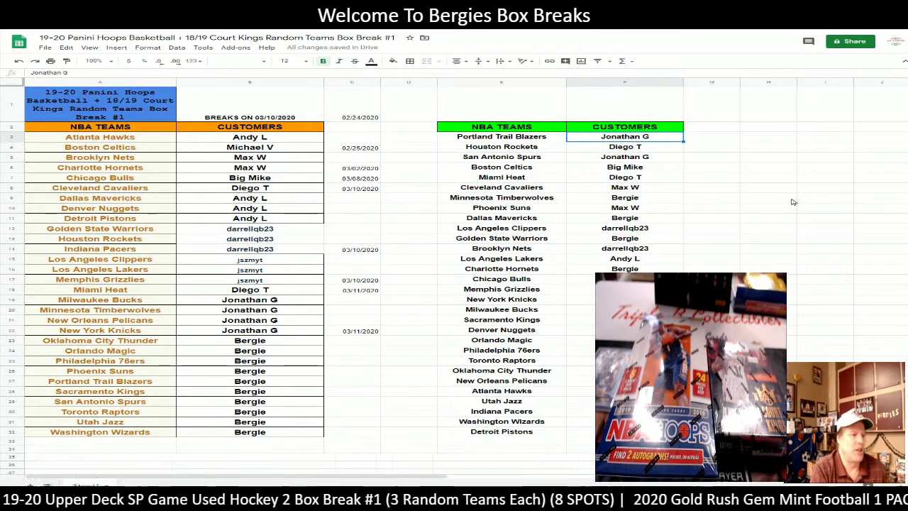
key(Down)
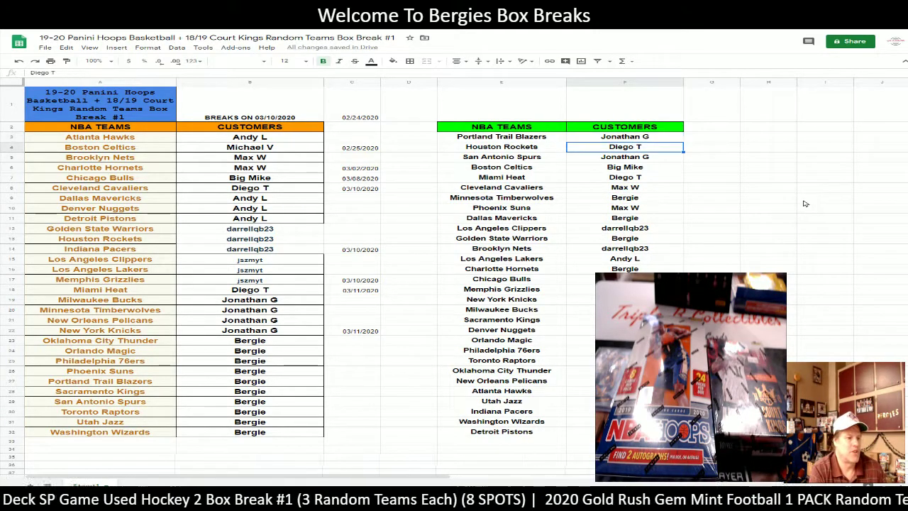
key(Down)
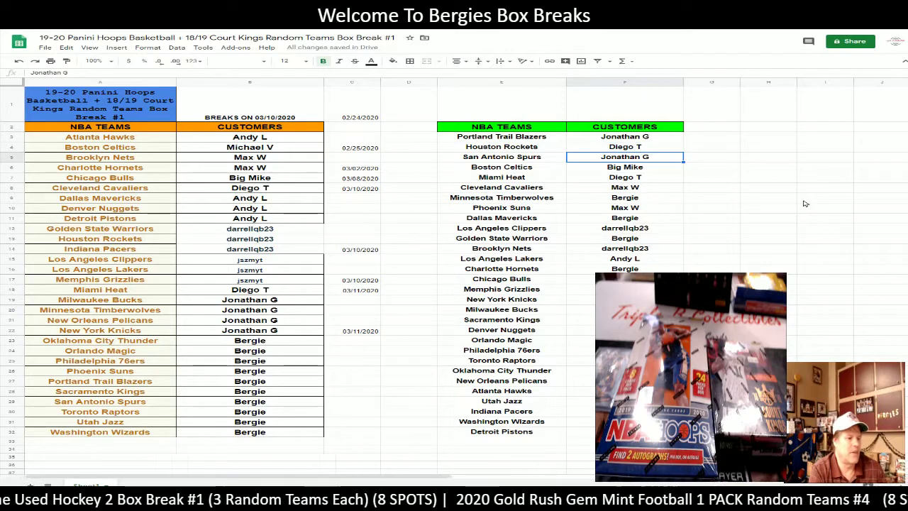
key(Down)
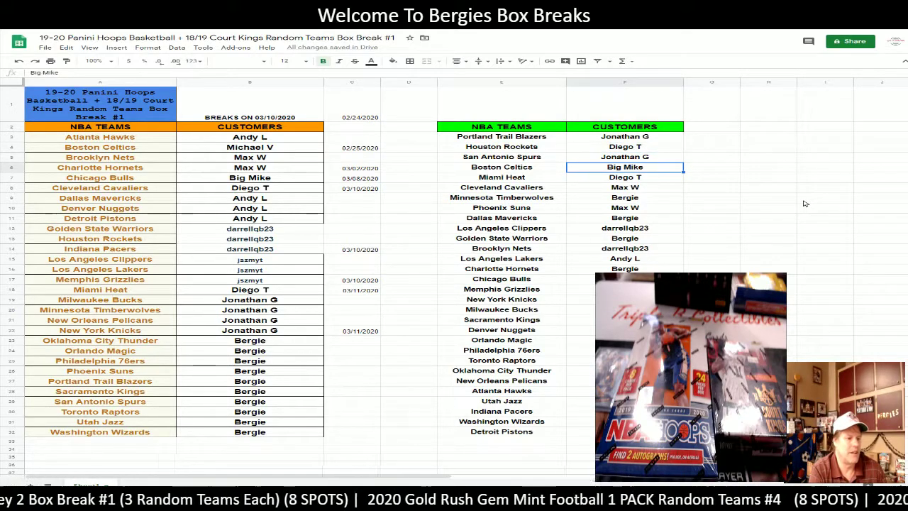
key(Down)
key(Down)
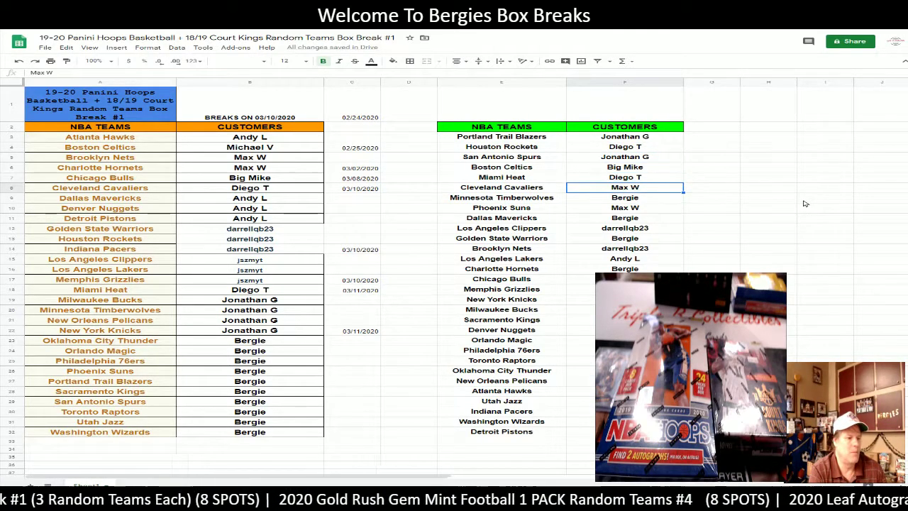
key(Down)
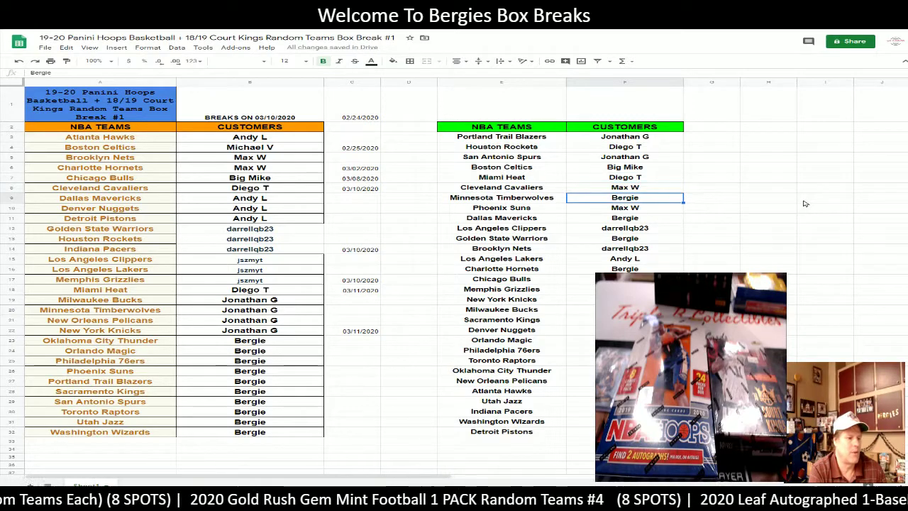
key(Down)
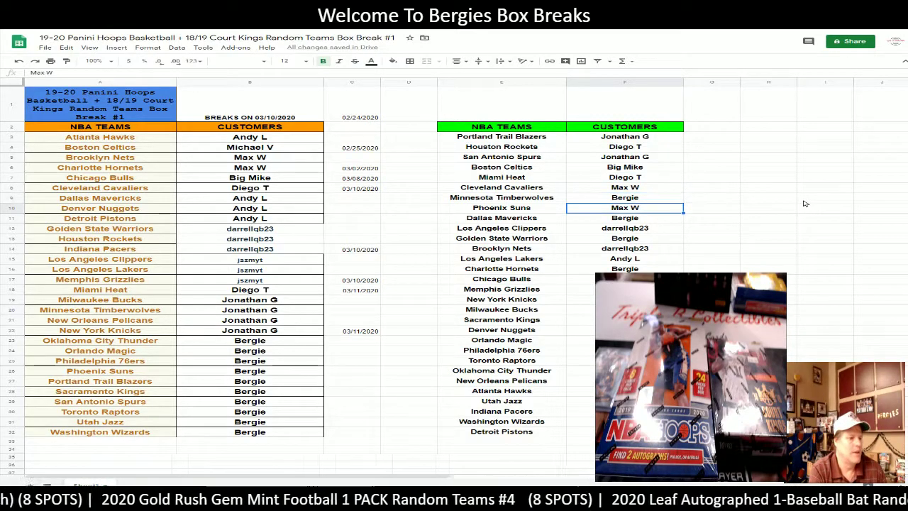
key(Down)
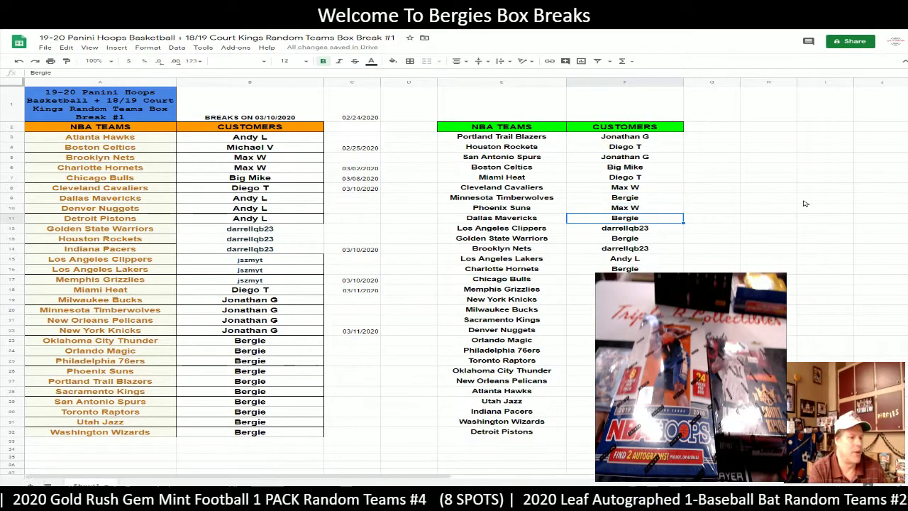
key(Down)
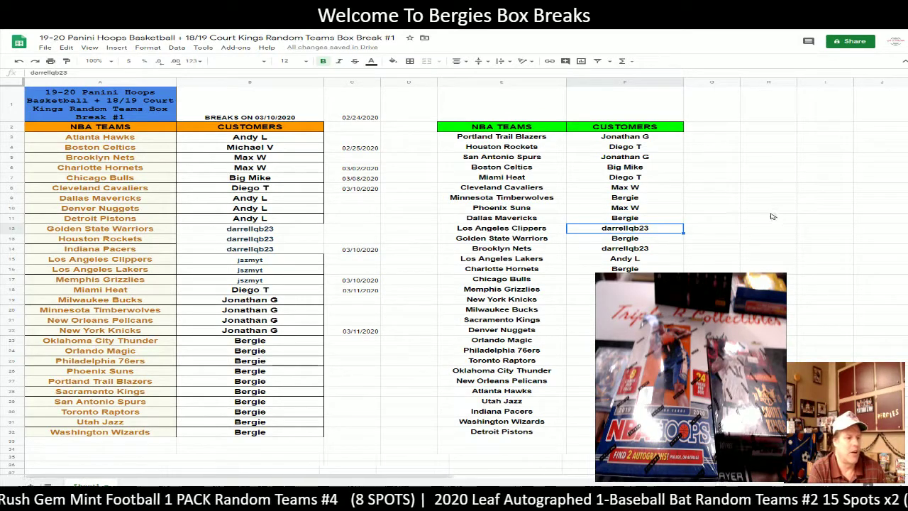
key(Down)
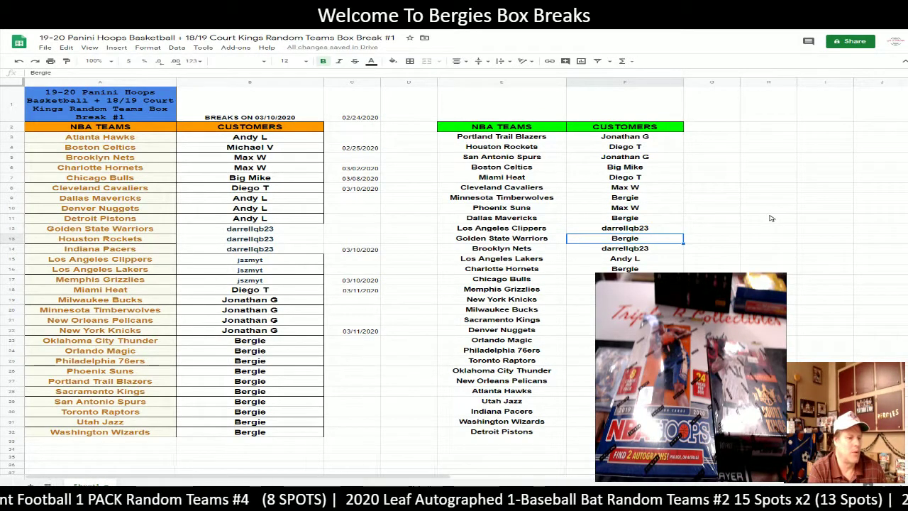
key(Down)
key(Down)
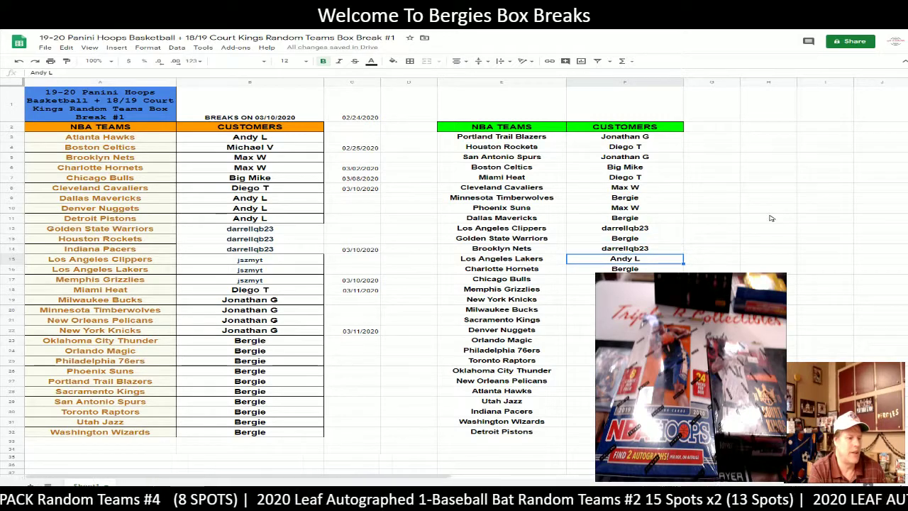
key(Down)
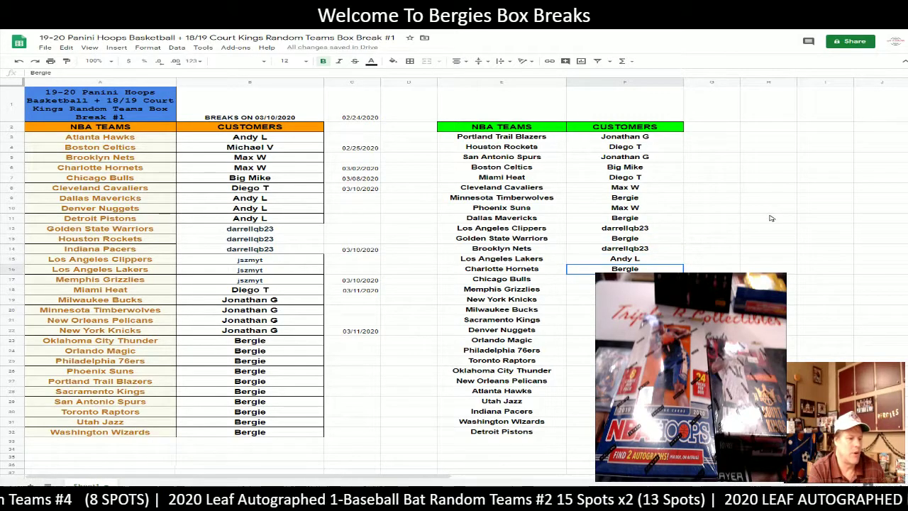
key(Down)
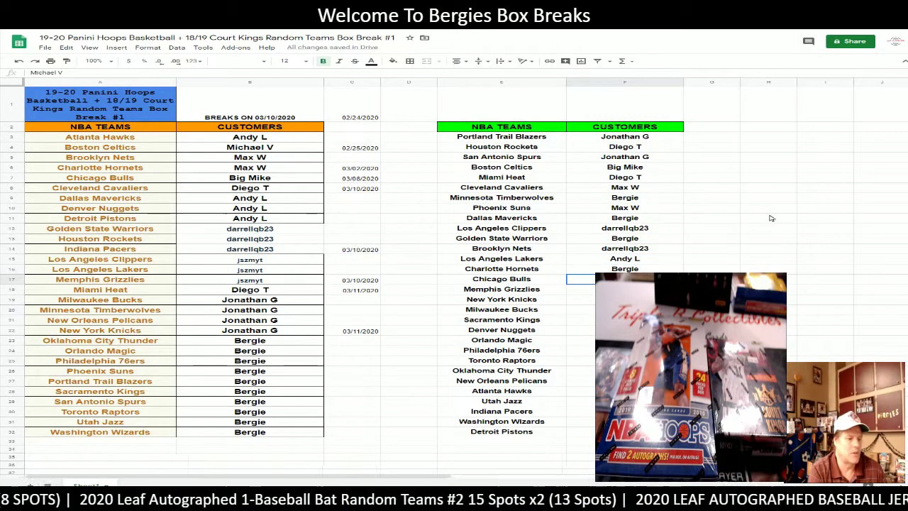
key(Down)
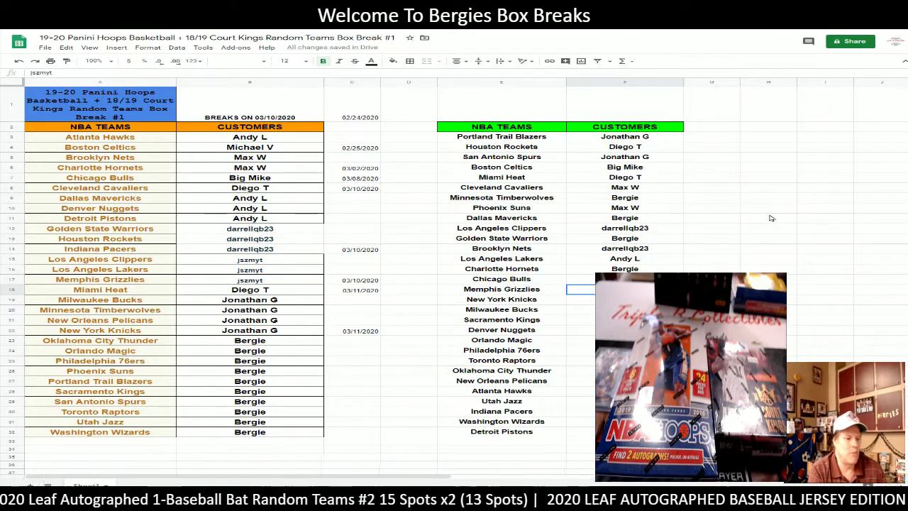
key(Down)
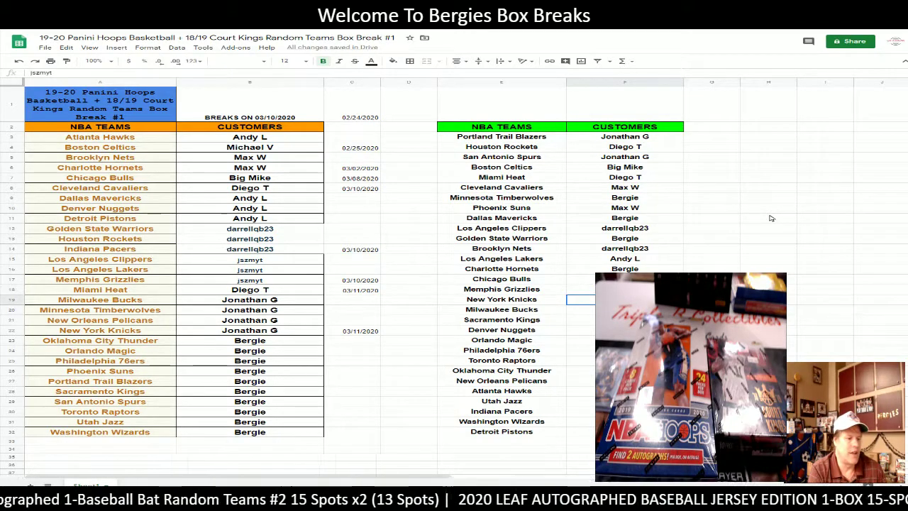
key(Down)
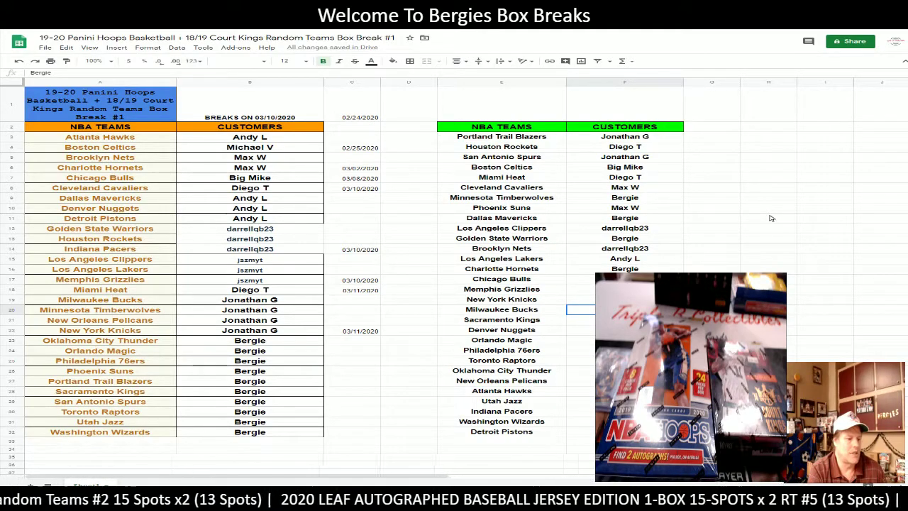
key(Down)
key(Down)
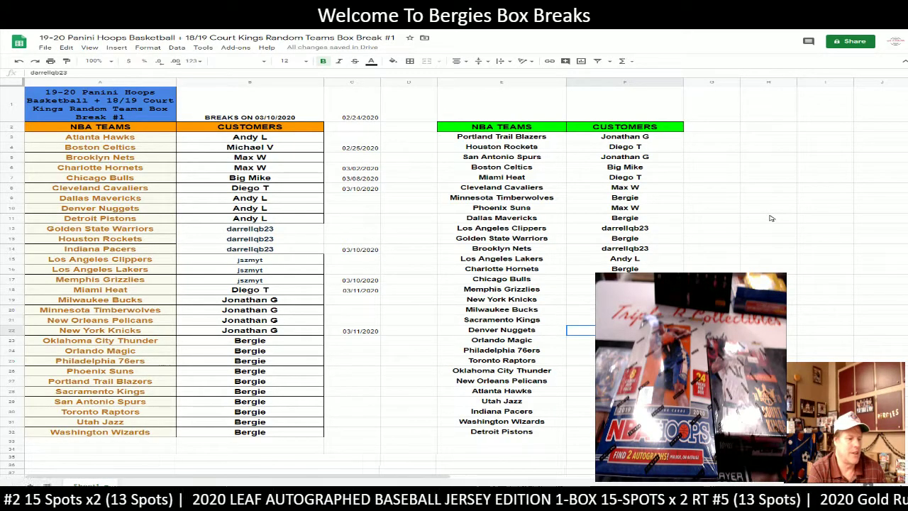
key(Down)
key(Down)
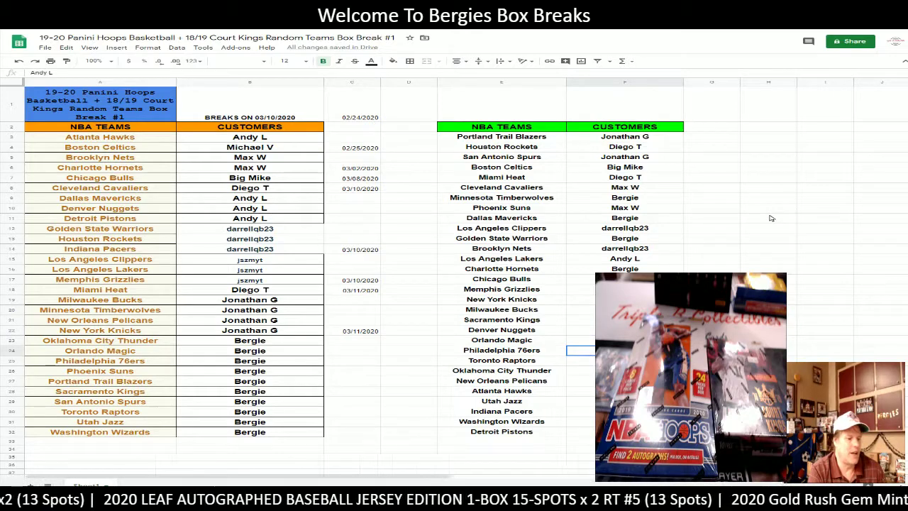
key(Down)
key(Down)
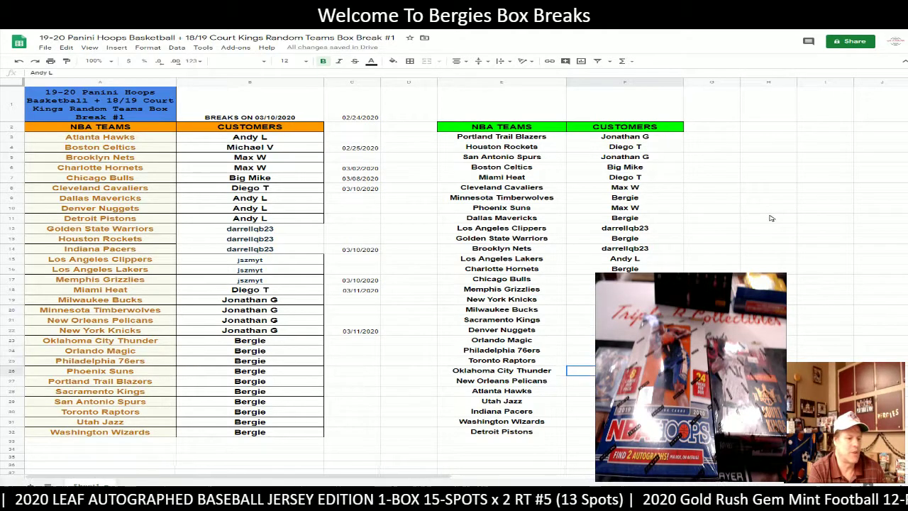
key(Down)
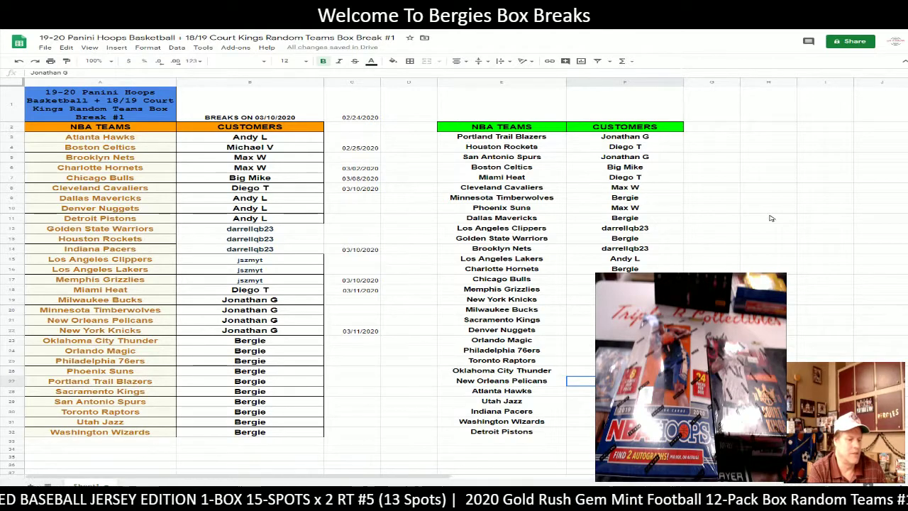
Go through the remaining team and customer pairings row by row, from the Atlanta Hawks to the Detroit Pistons
key(Down)
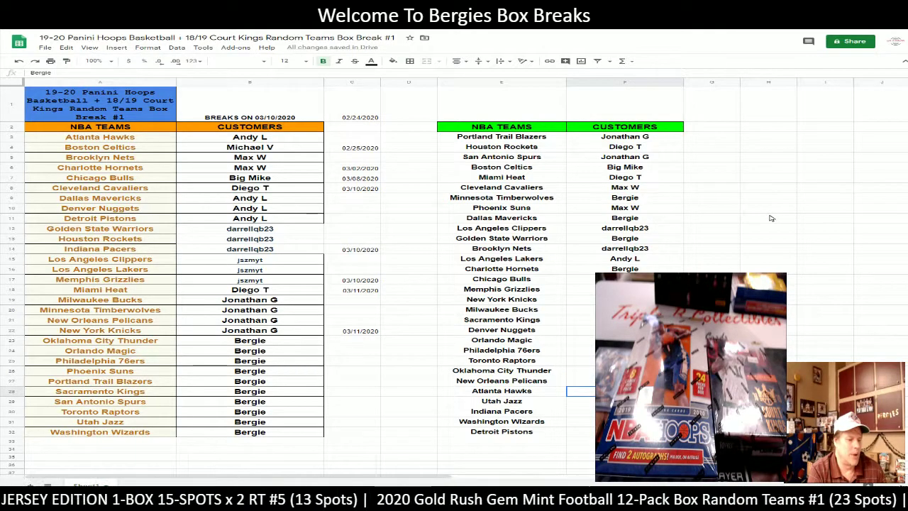
key(Down)
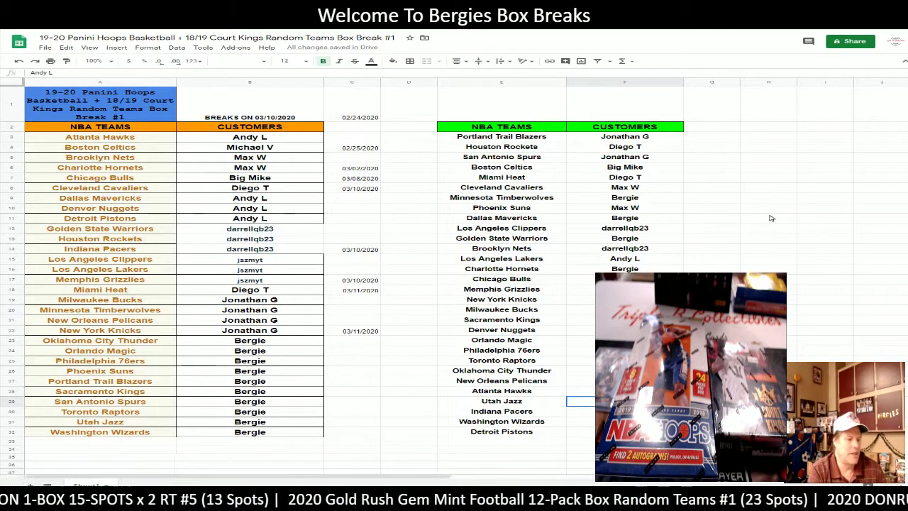
key(Down)
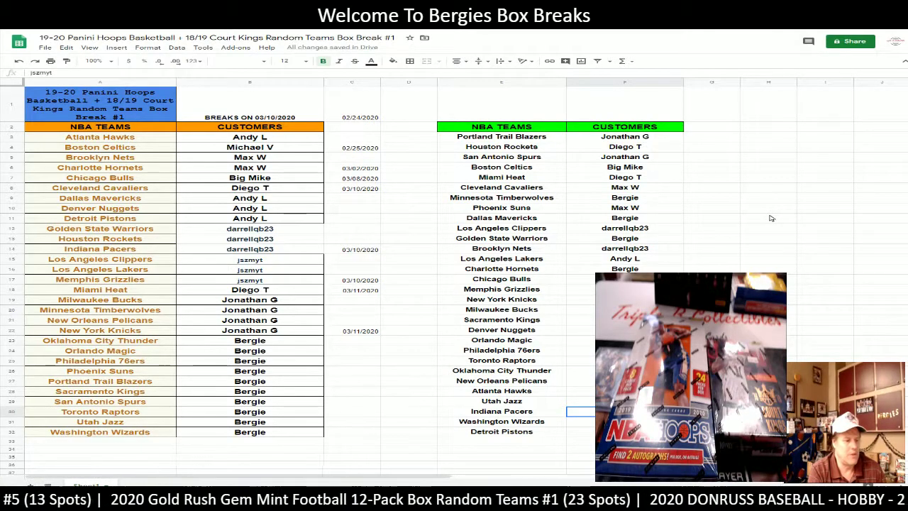
key(Down)
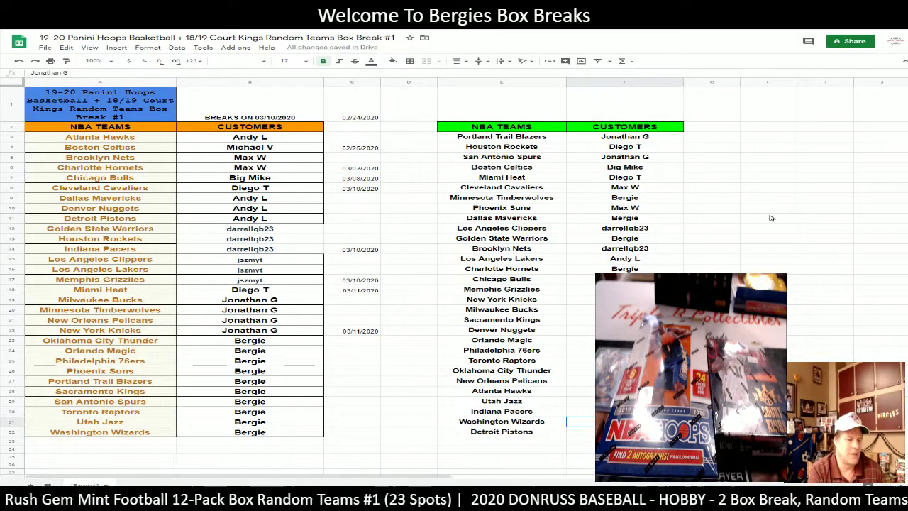
key(Down)
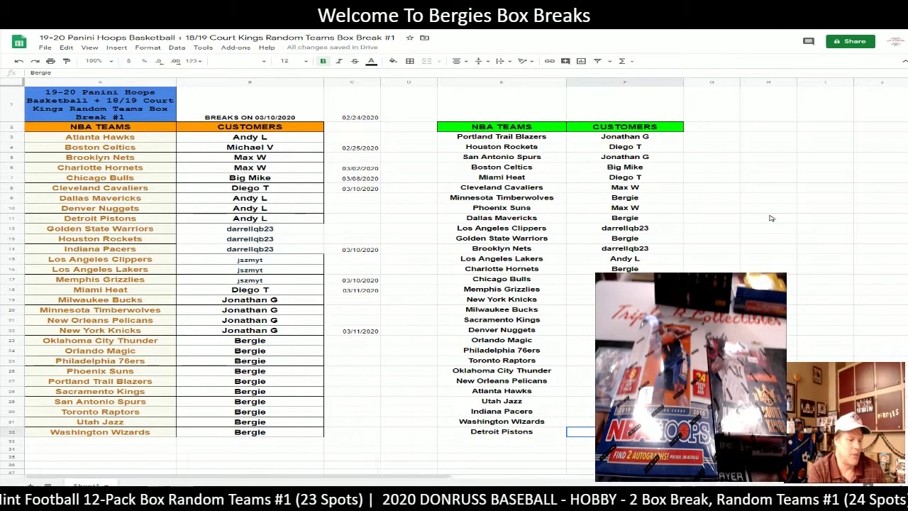
Sort the paired range E3:F32 by column E from A to Z so the teams run alphabetically
click(532, 139)
key(ctrl+shift+Down)
key(shift+Right)
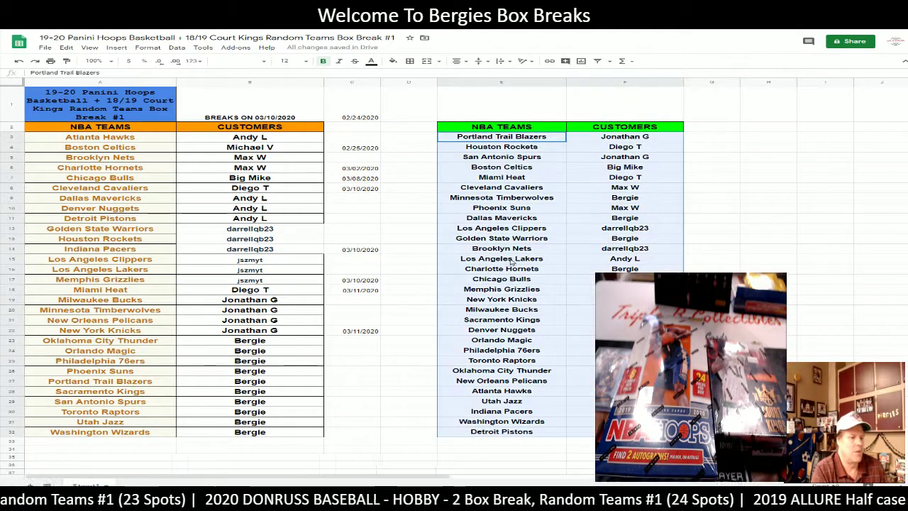
right_click(518, 197)
click(577, 352)
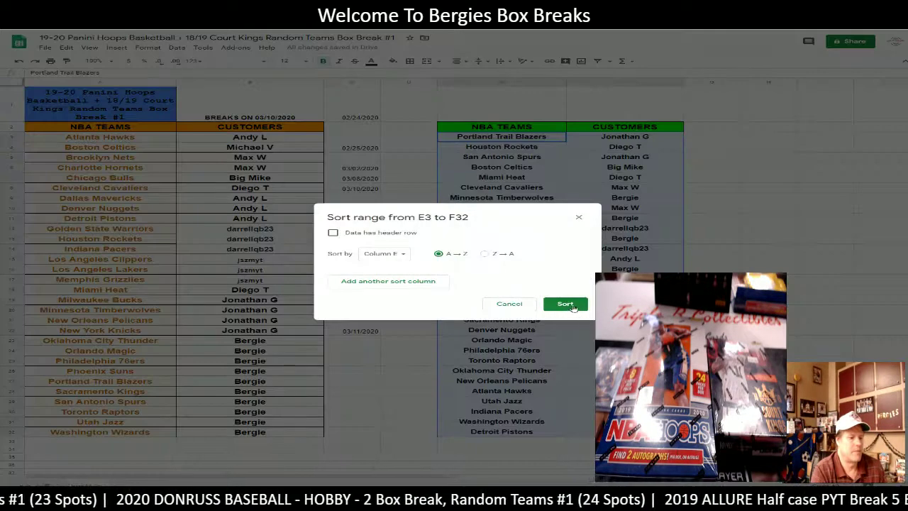
click(572, 307)
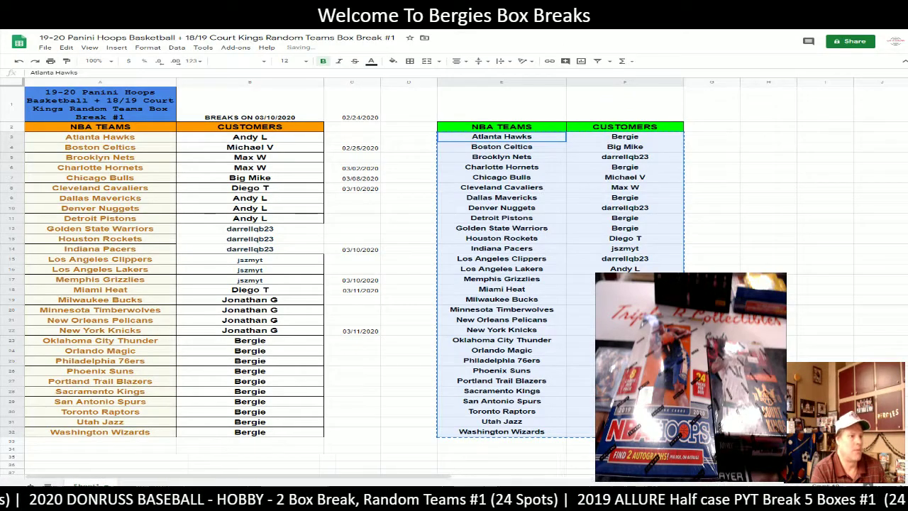
Copy the sorted team and customer pairs into the Enter Break Here sheet under TEAMS and OWNER, starting at A2
key(ctrl+Tab)
click(102, 99)
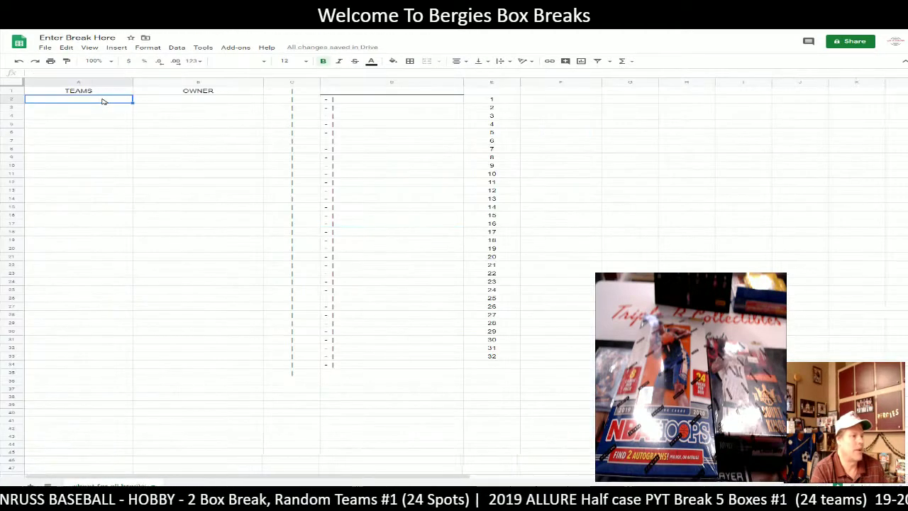
key(ctrl+v)
Copy the combined team and owner lines in D2:D31, and return to the Panini Hoops break sheet
click(384, 102)
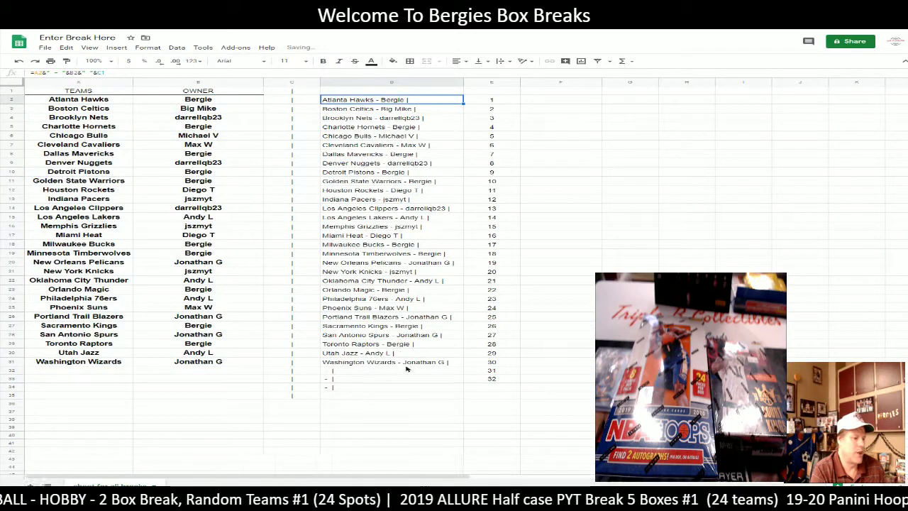
shift+click(406, 366)
key(ctrl+c)
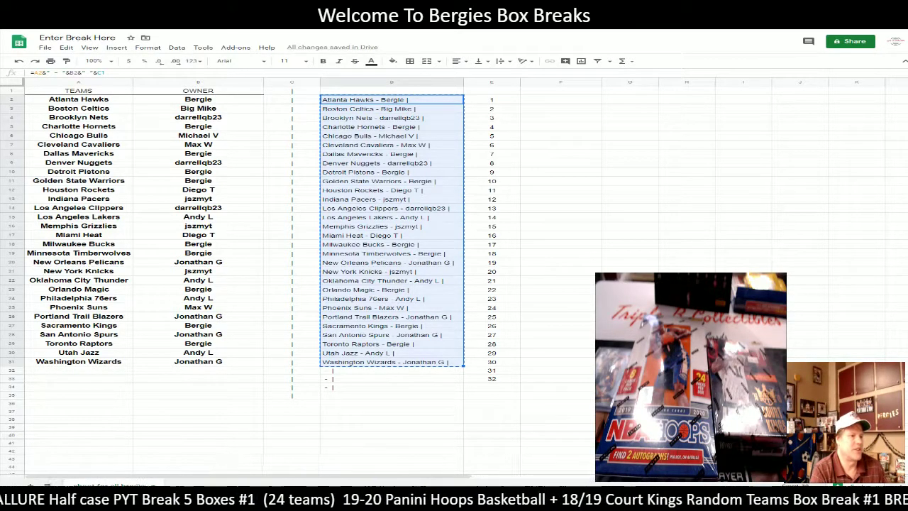
key(ctrl+Tab)
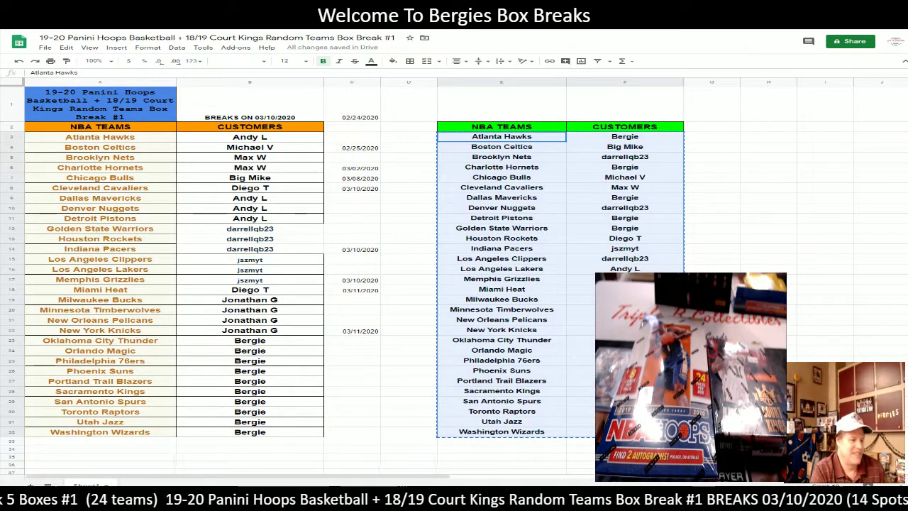
click(556, 300)
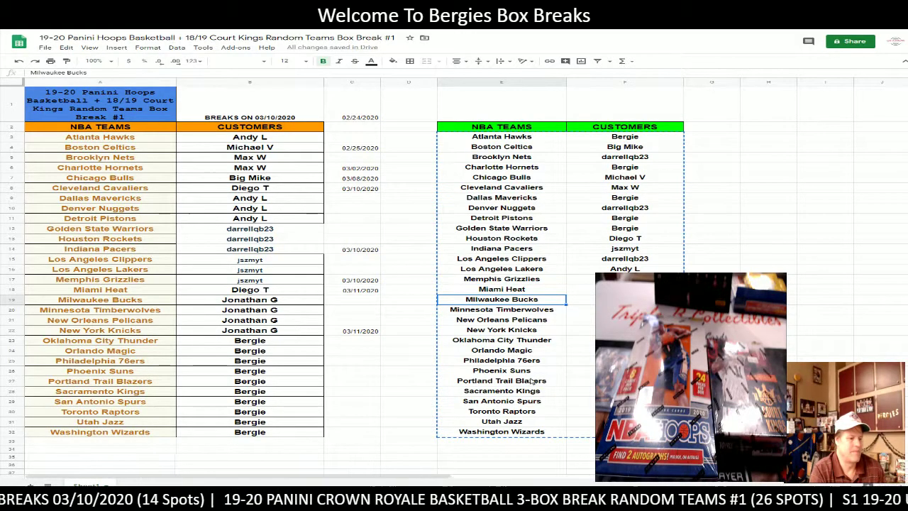
click(624, 360)
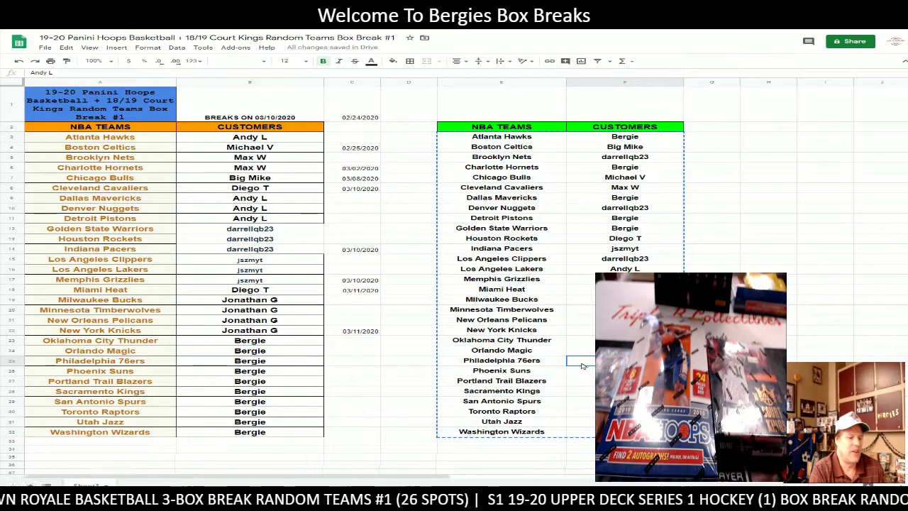
click(551, 364)
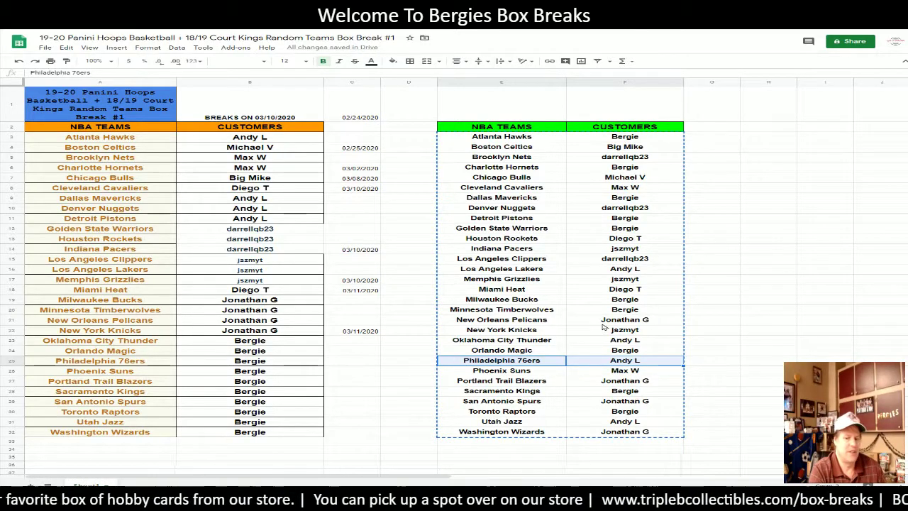
Sort the range E3:F32 by column F from A to Z to group the teams by customer
click(526, 141)
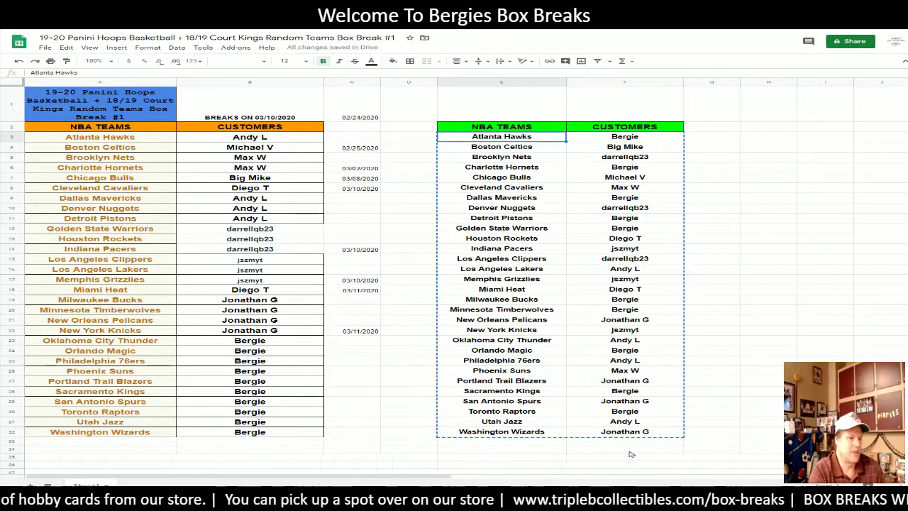
shift+click(631, 434)
right_click(555, 321)
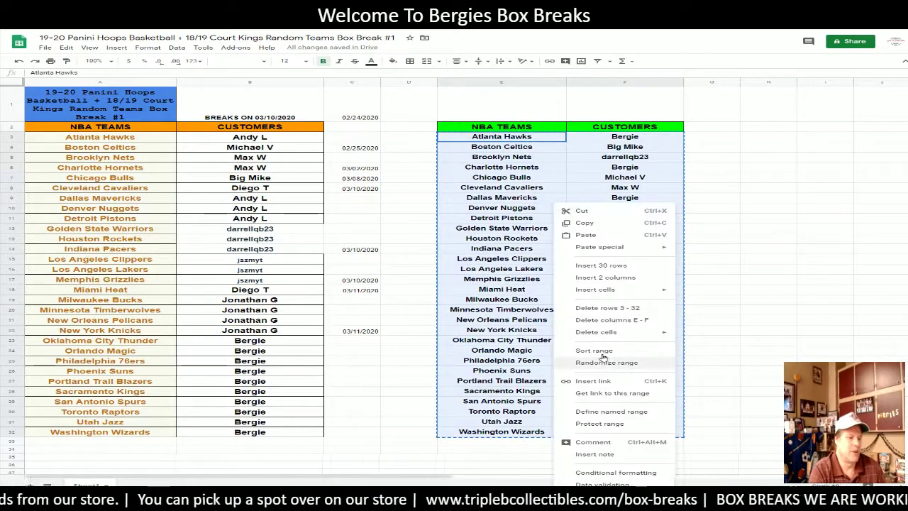
click(587, 362)
click(383, 253)
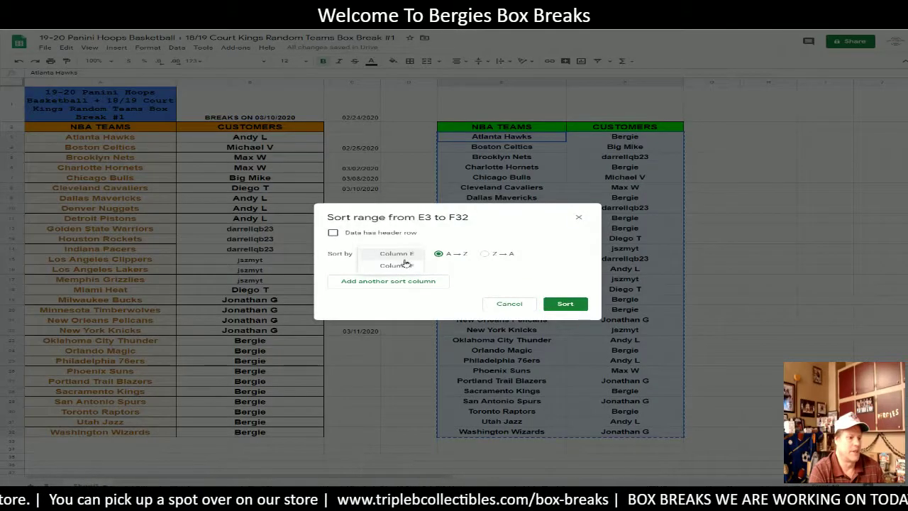
click(397, 263)
click(565, 303)
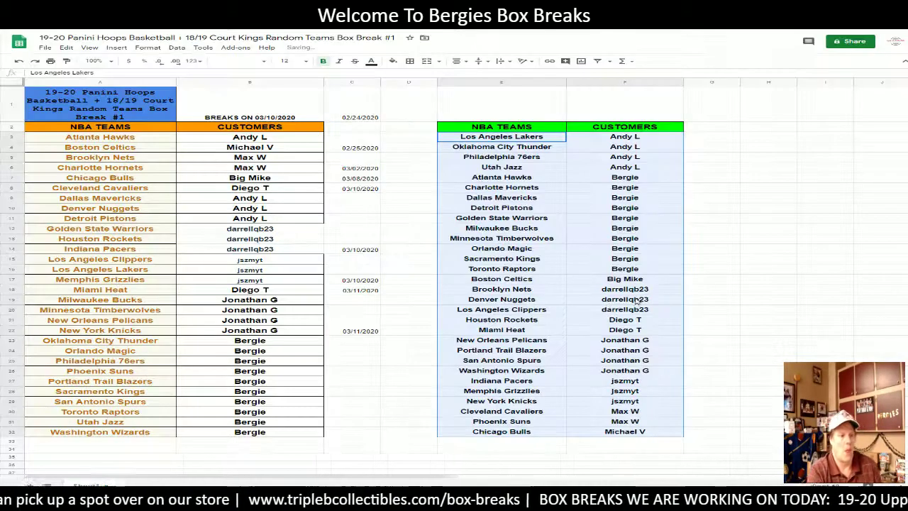
Copy the Houston Rockets customer into G12 beside the Milwaukee Bucks, and move the Bucks customer into G21 beside the Rockets
click(547, 190)
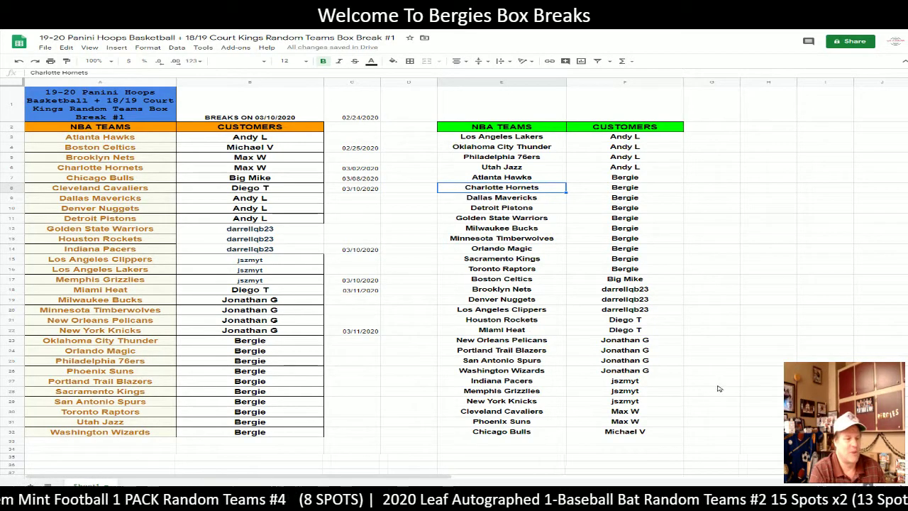
click(547, 230)
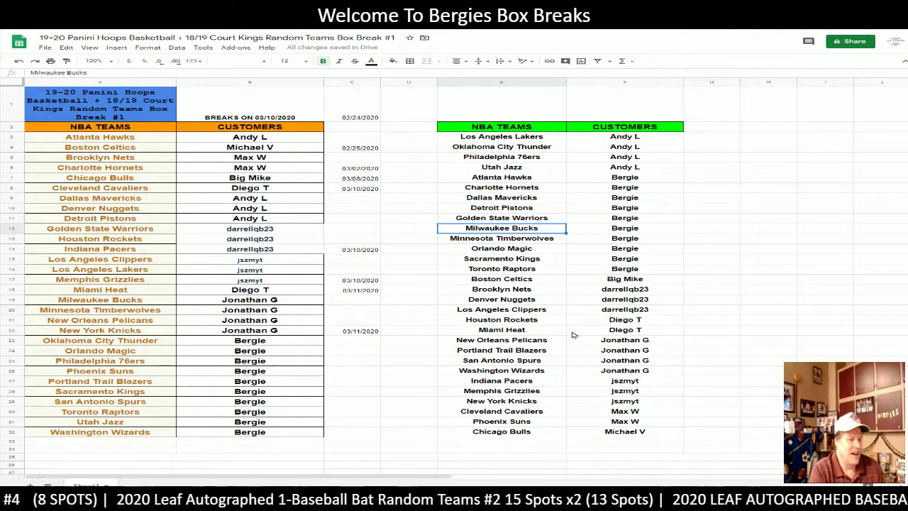
click(626, 323)
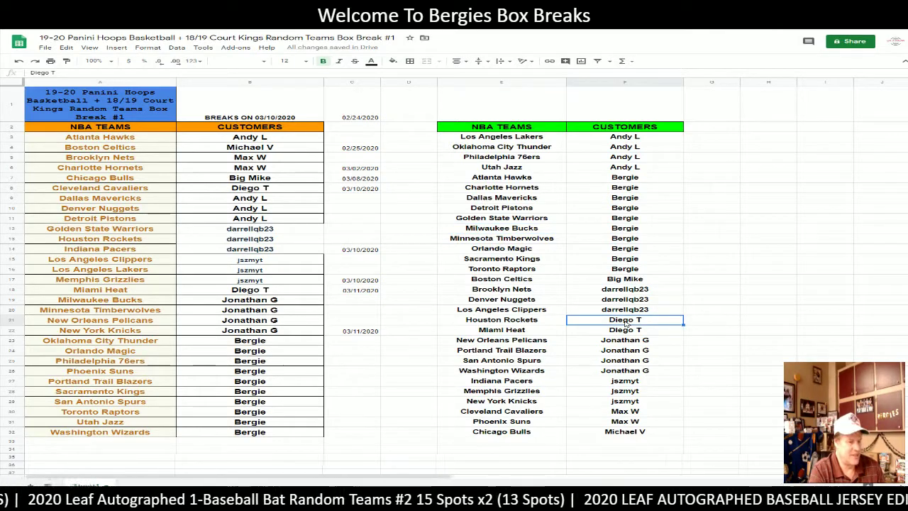
key(ctrl+c)
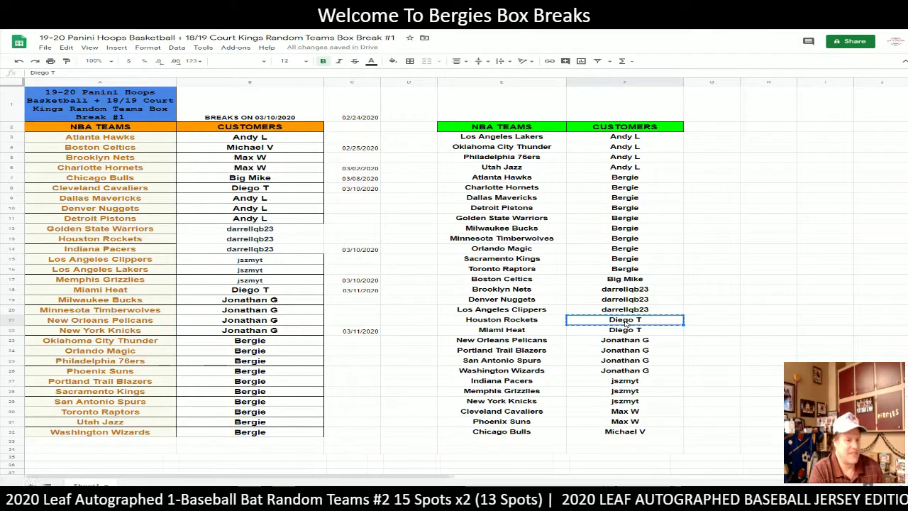
click(714, 230)
key(ctrl+v)
click(638, 231)
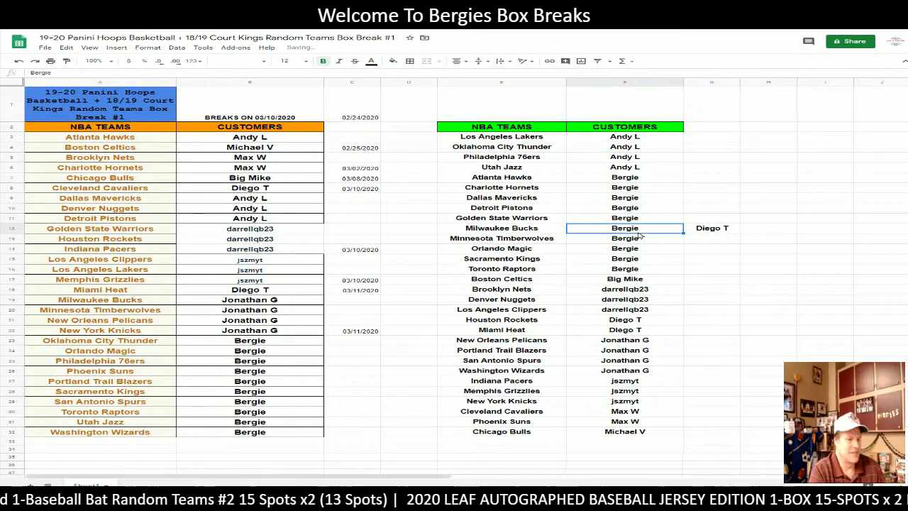
key(ctrl+c)
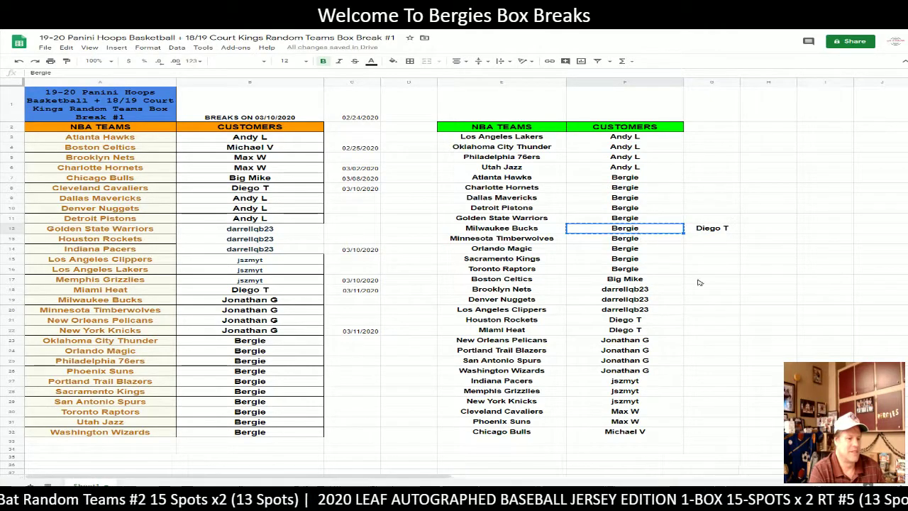
click(699, 322)
key(ctrl+v)
Move the customers in G21 and G12 into column F, assigning them to the Houston Rockets and the Milwaukee Bucks
drag(649, 323, 709, 322)
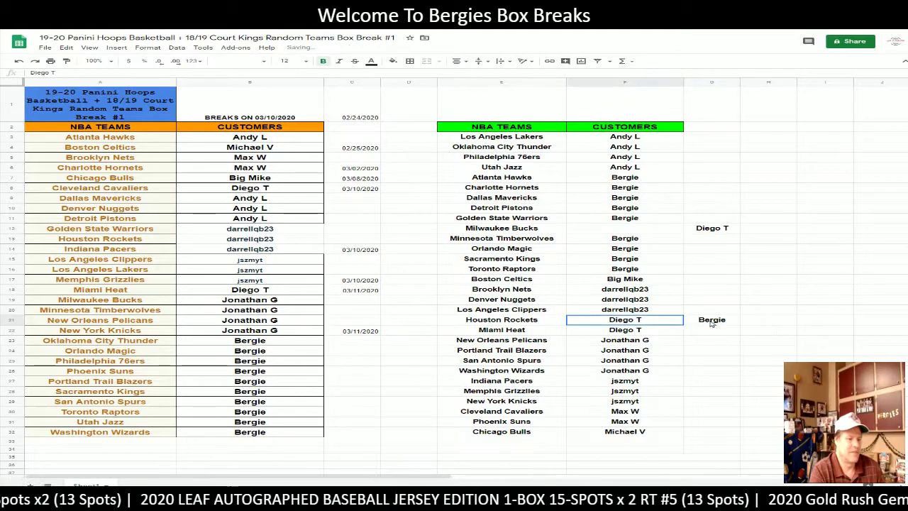
click(711, 322)
key(ctrl+c)
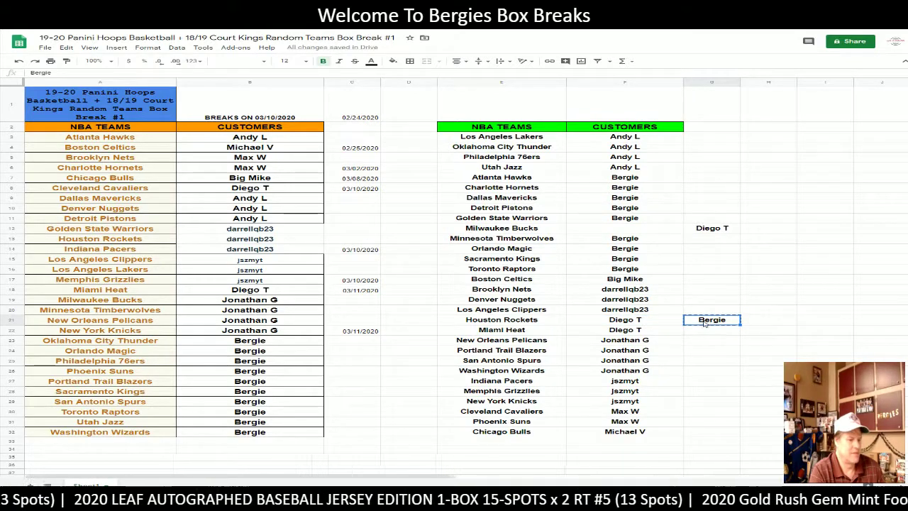
click(629, 321)
key(ctrl+v)
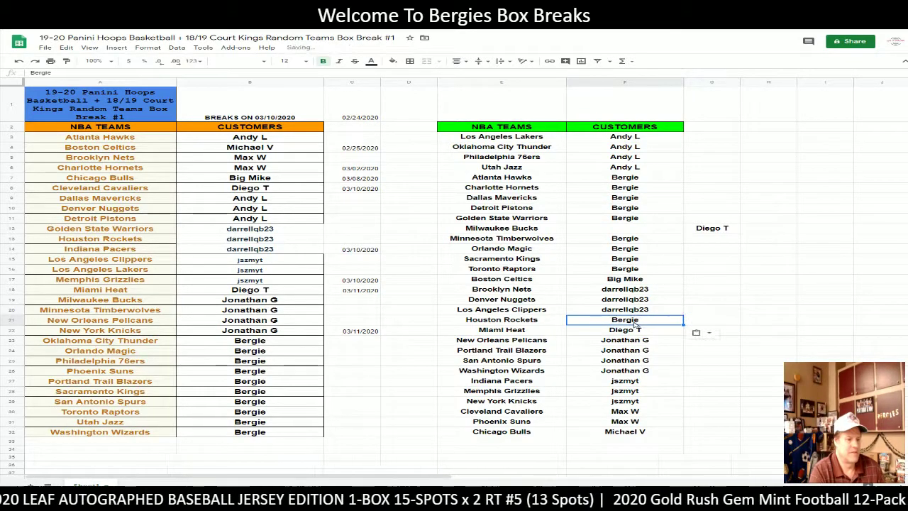
click(733, 229)
key(ctrl+x)
click(666, 228)
key(ctrl+v)
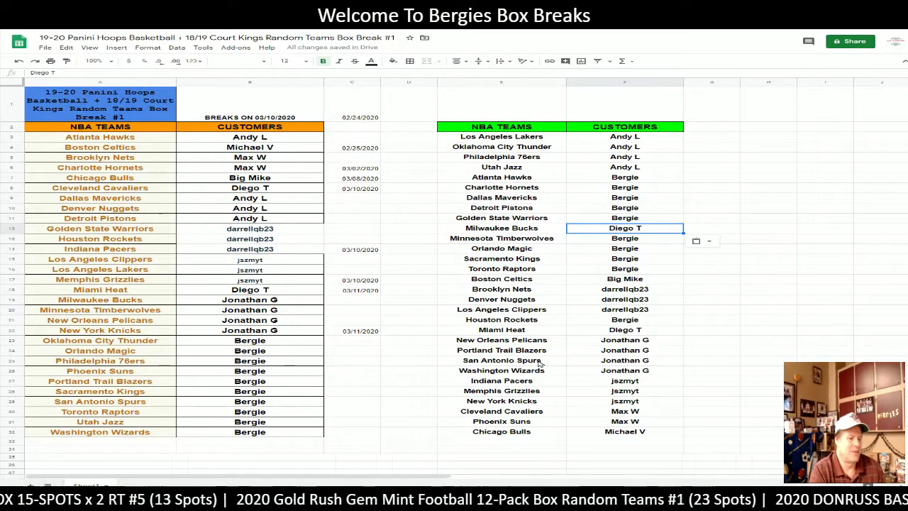
Move the San Antonio Spurs customer to the Charlotte Hornets, and put the Dallas Mavericks customer beside the Portland Trail Blazers and San Antonio Spurs
click(607, 360)
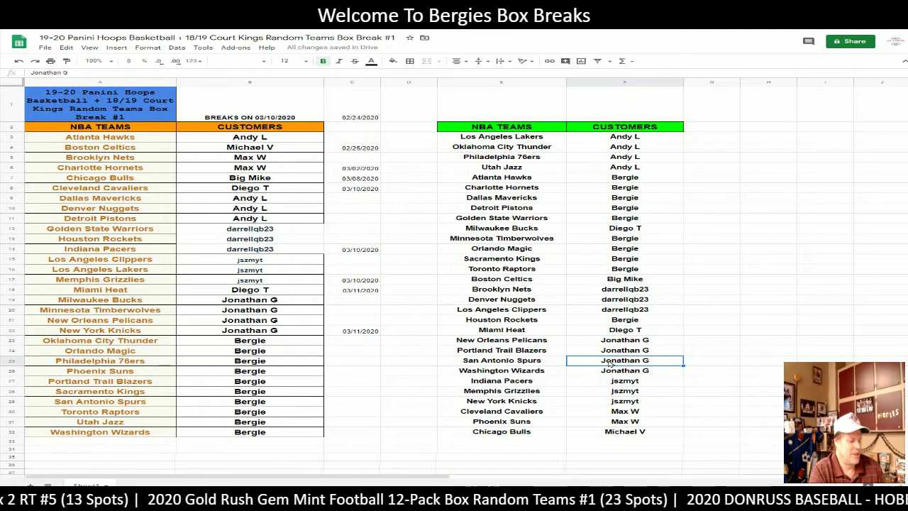
drag(608, 361, 644, 190)
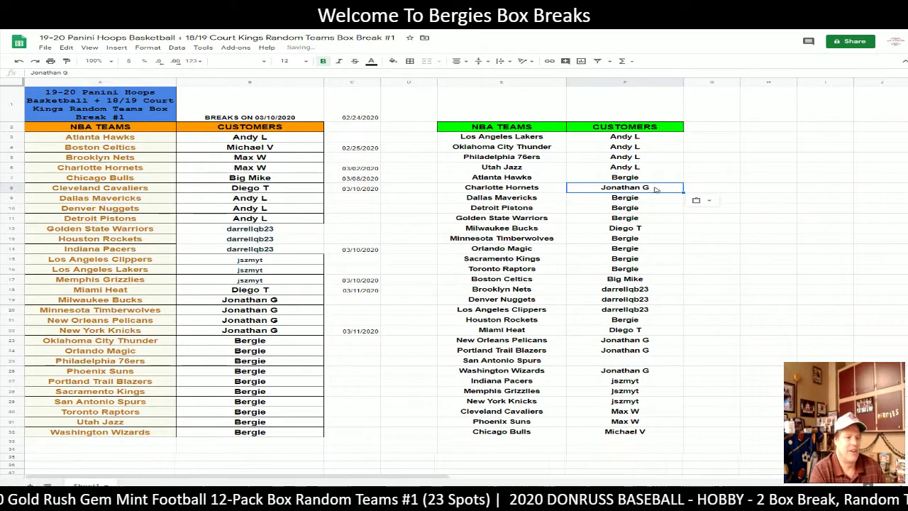
click(643, 200)
key(ctrl+c)
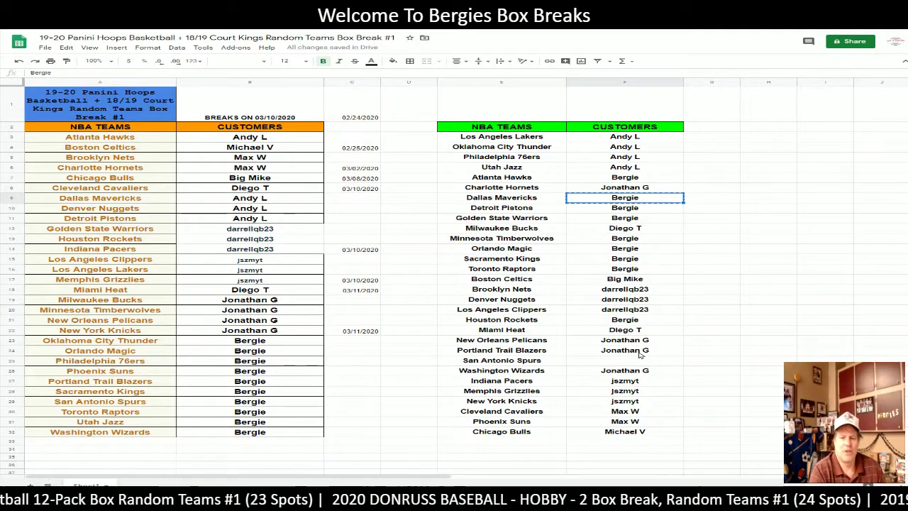
click(617, 353)
key(ctrl+v)
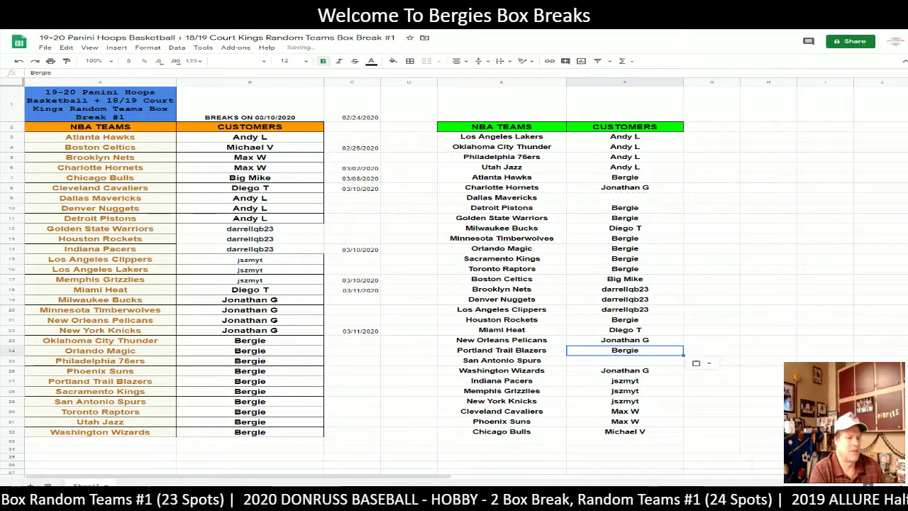
click(672, 363)
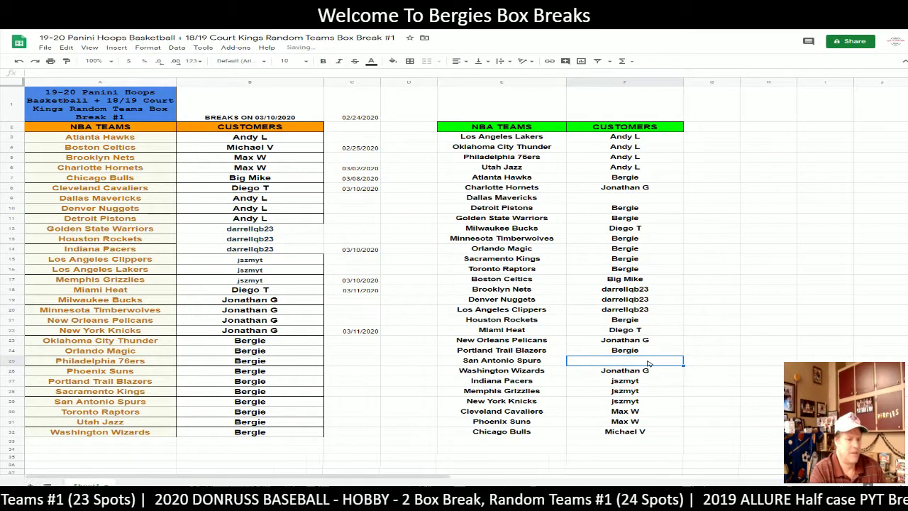
key(ctrl+v)
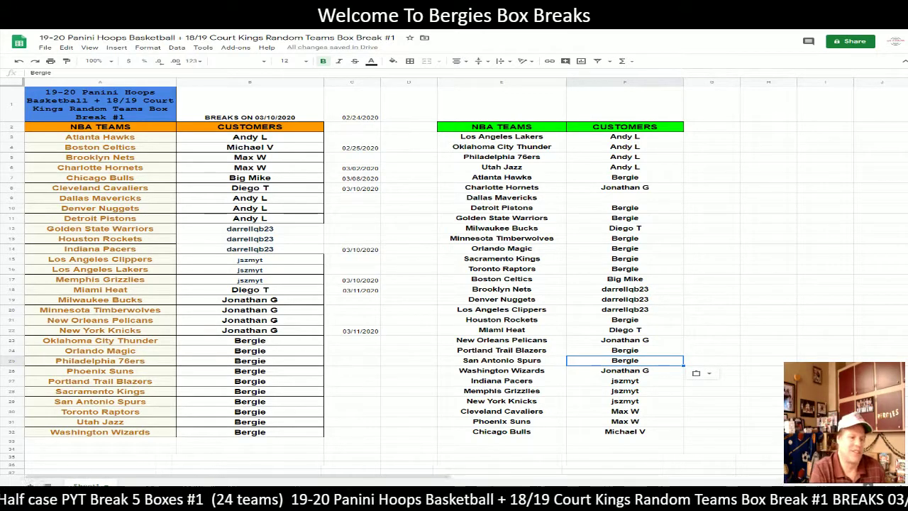
Copy the Portland Trail Blazers customer into the empty cell F9 beside the Dallas Mavericks
click(634, 199)
click(638, 351)
key(ctrl+c)
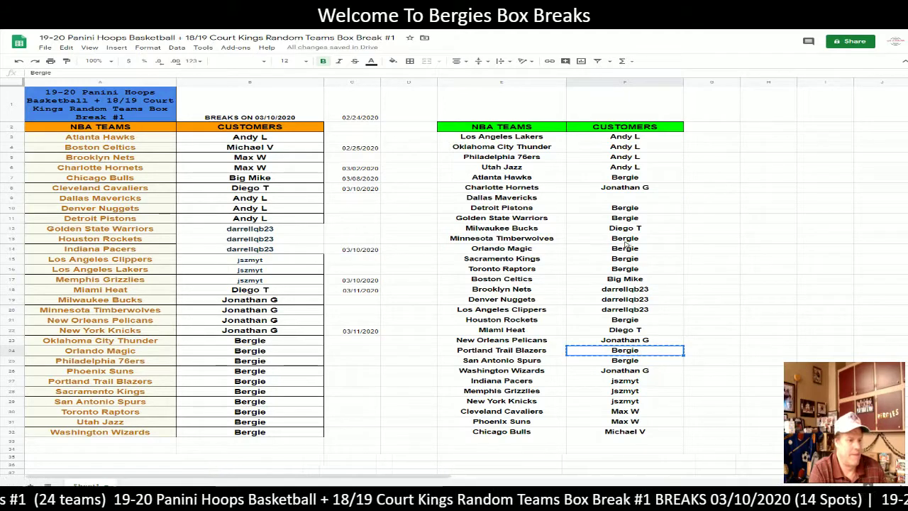
click(647, 199)
key(ctrl+v)
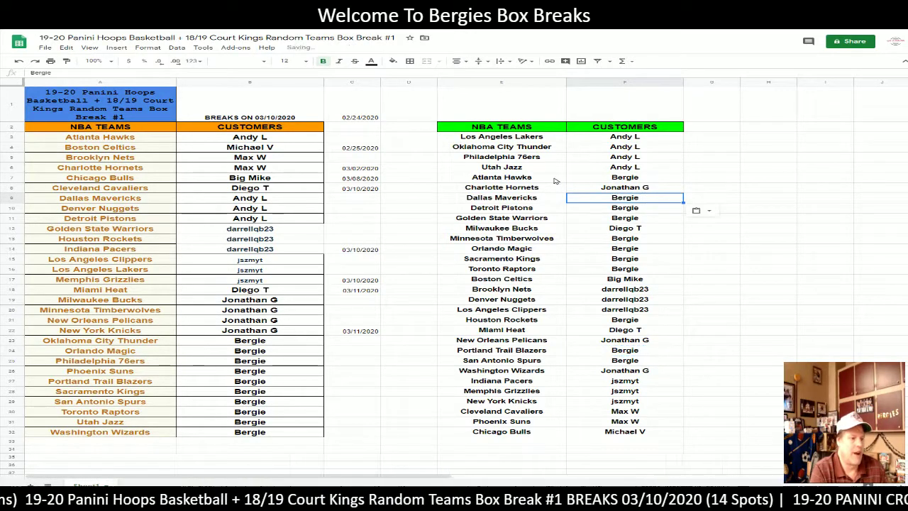
click(525, 138)
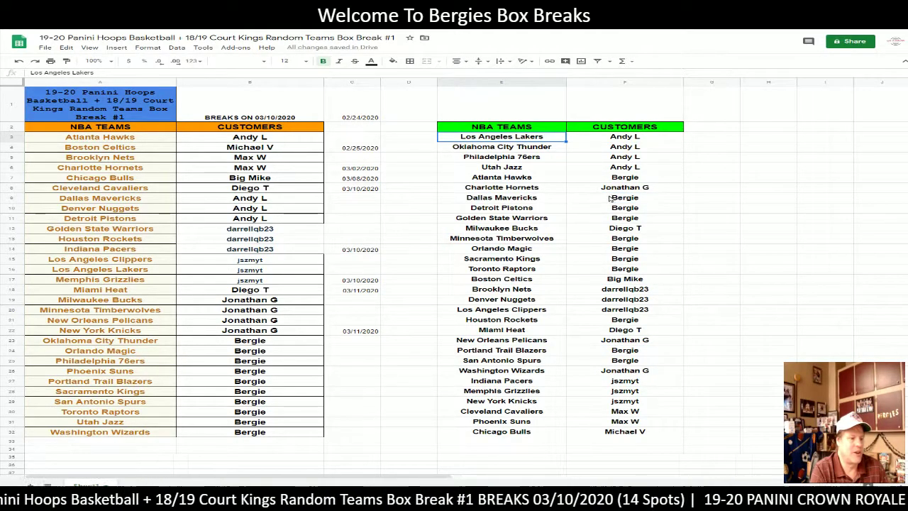
Mark the traded teams by appending " t" to the customer names beside the Charlotte Hornets and the Milwaukee Bucks
double_click(660, 188)
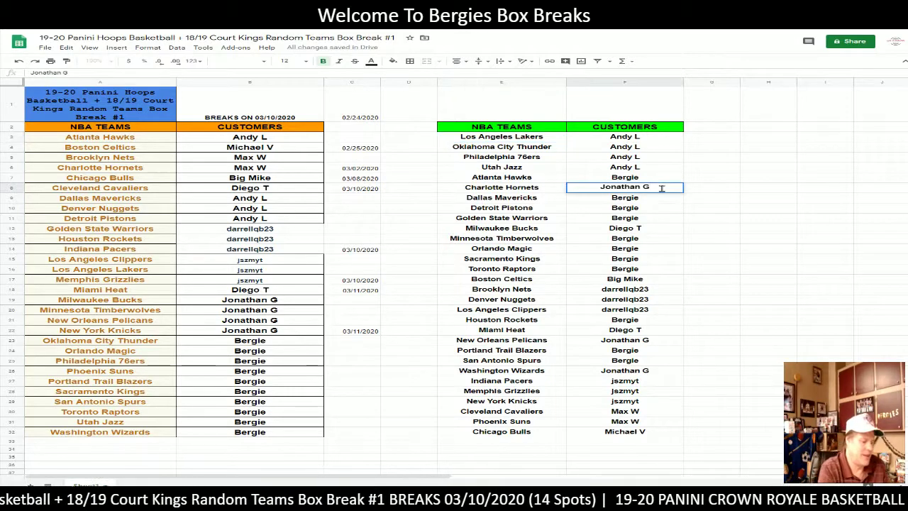
text(Y)
key(BackSpace)
key(BackSpace)
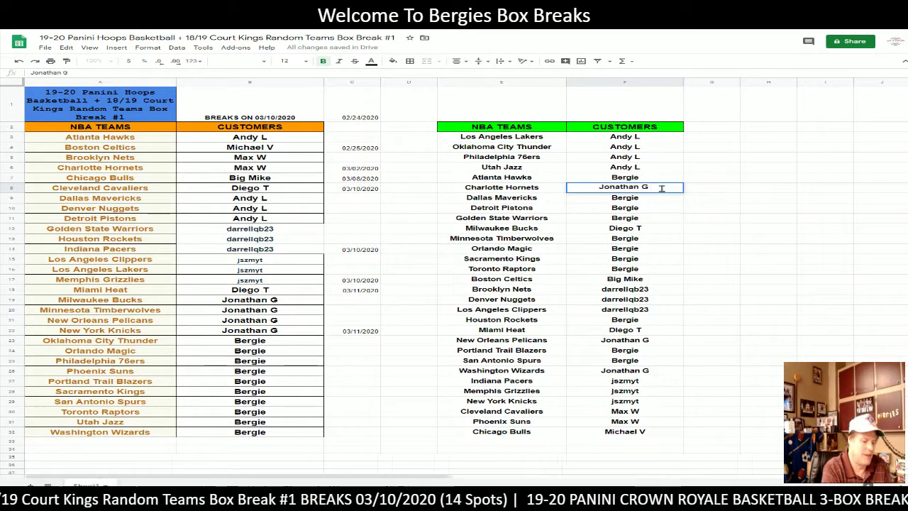
text(t)
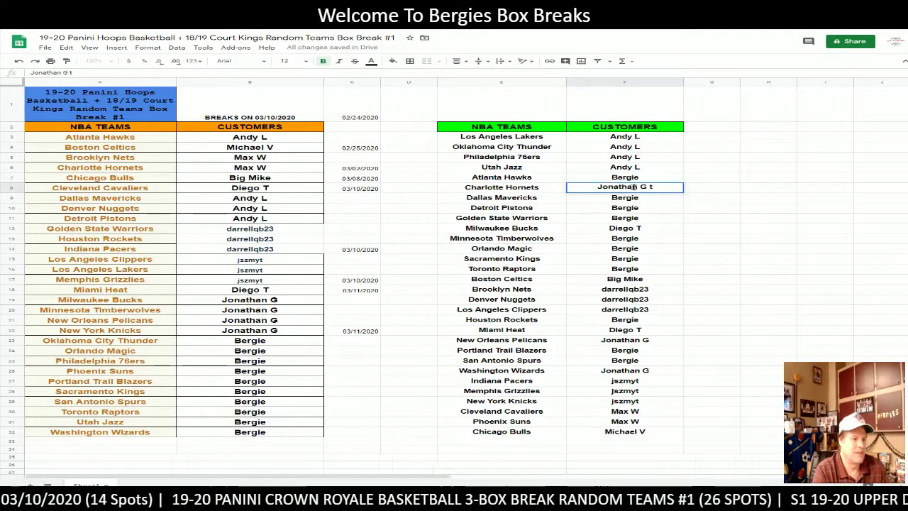
click(653, 232)
double_click(649, 228)
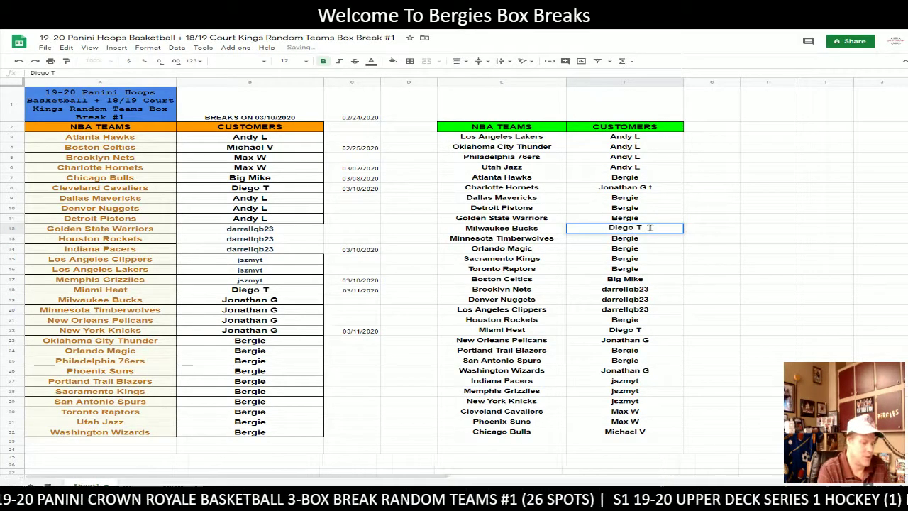
text(t)
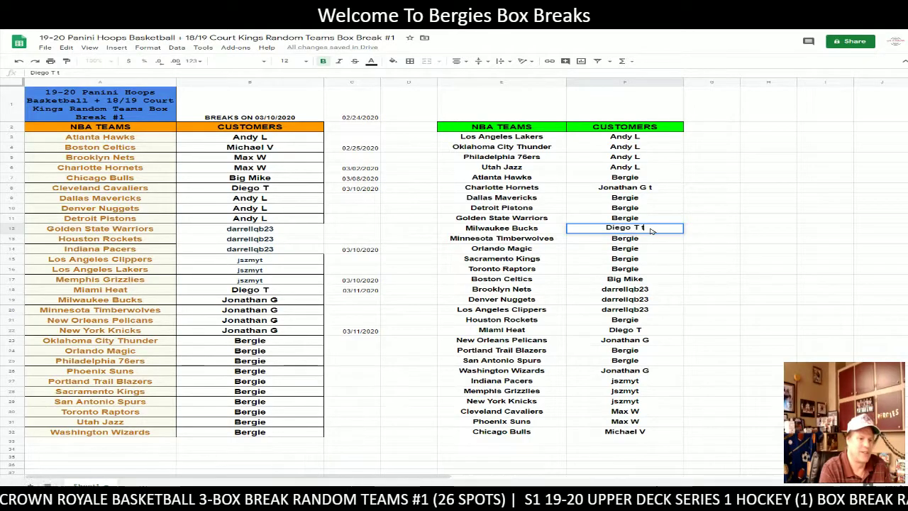
key(Return)
Sort the range E3:F32 by column E from A to Z to put the teams in alphabetical order
click(532, 139)
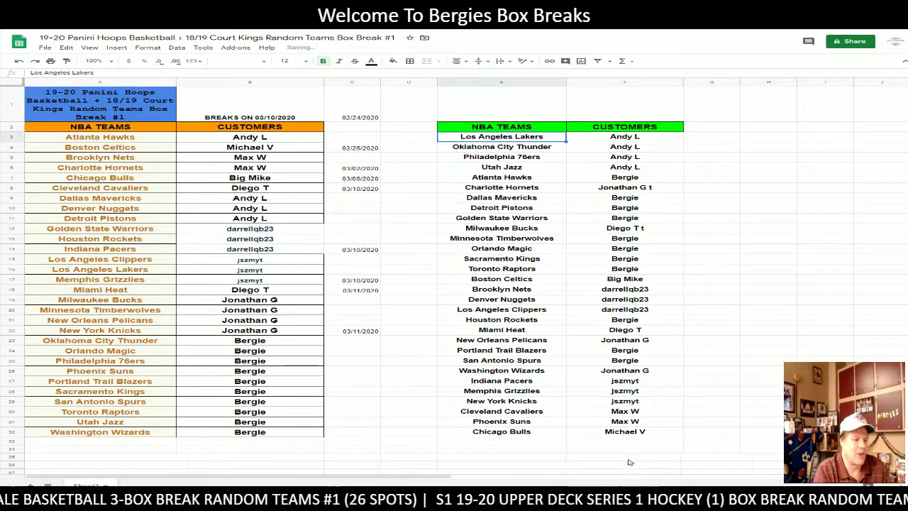
shift+click(640, 434)
right_click(580, 301)
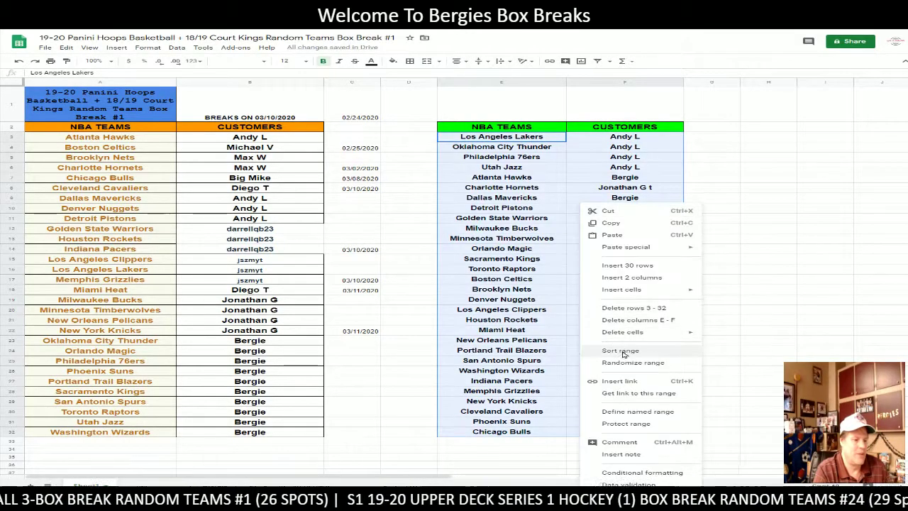
click(627, 353)
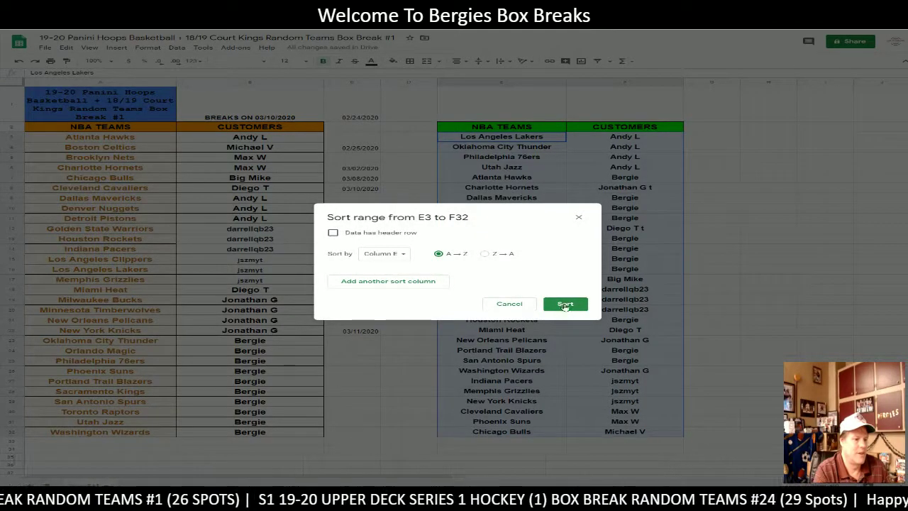
click(578, 309)
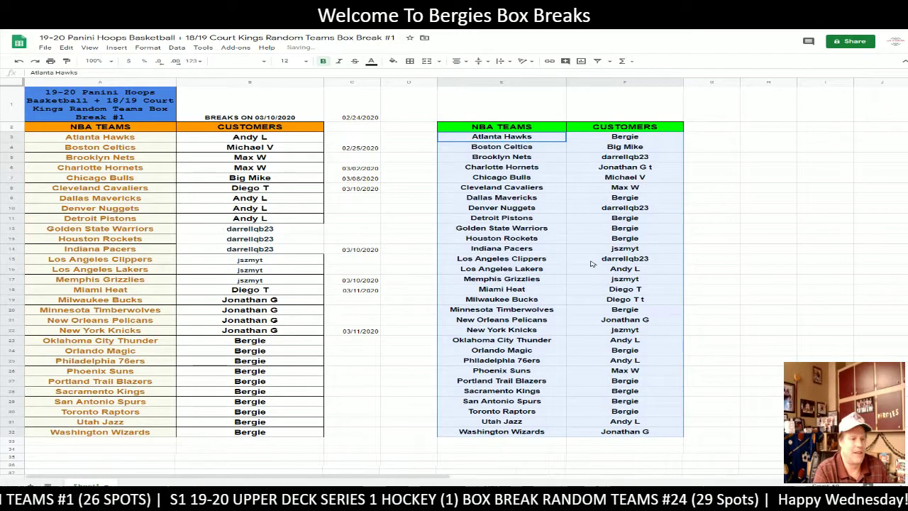
Replace the teams and owners in A2:B31 of the Enter Break Here sheet with the sorted pairings from E3:F32
key(ctrl+c)
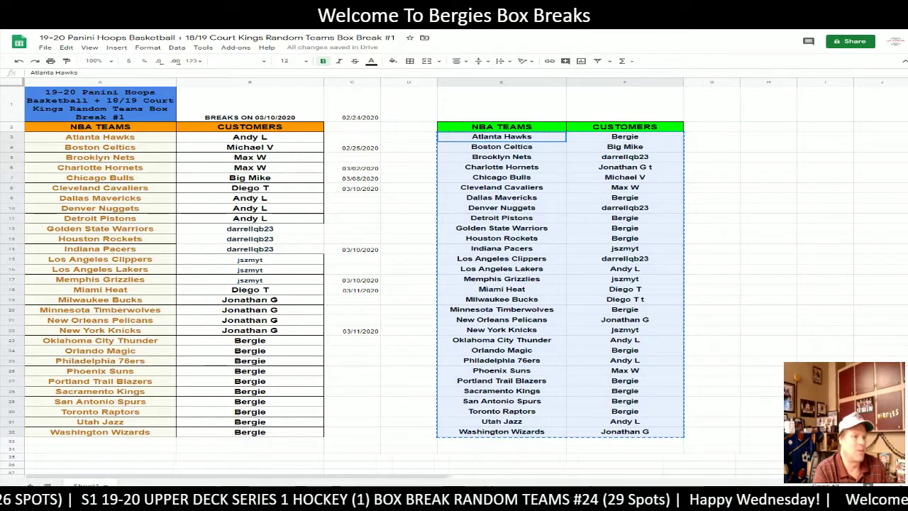
key(ctrl+Tab)
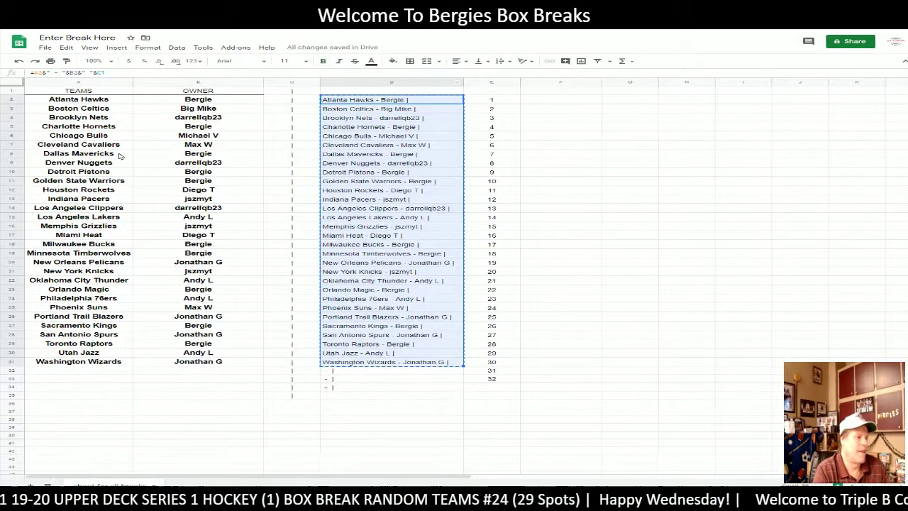
click(78, 99)
shift+click(206, 362)
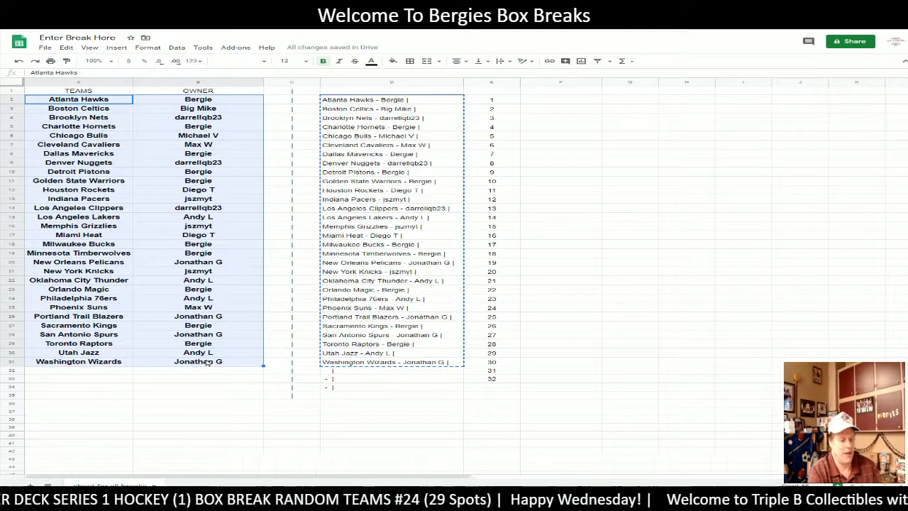
key(Delete)
key(ctrl+v)
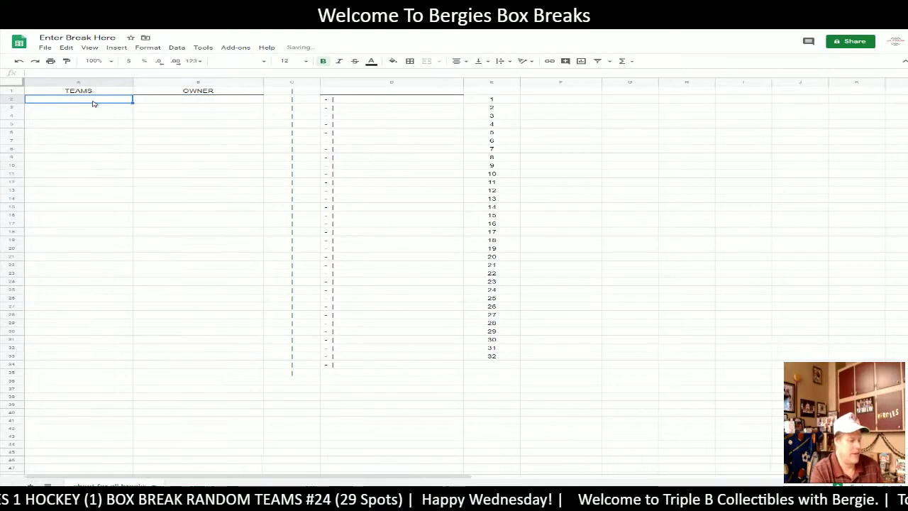
Copy the updated team and owner lines in D2:D31, and return to the Panini Hoops break sheet
click(374, 105)
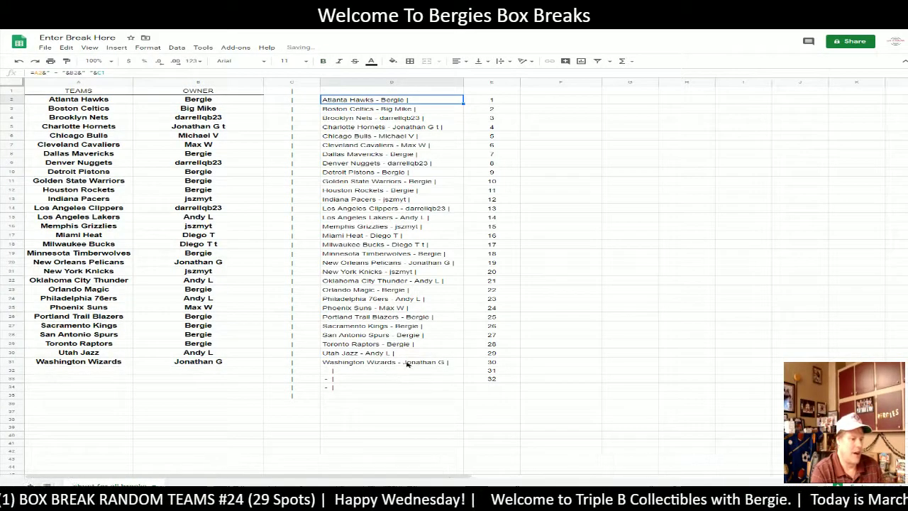
shift+click(407, 364)
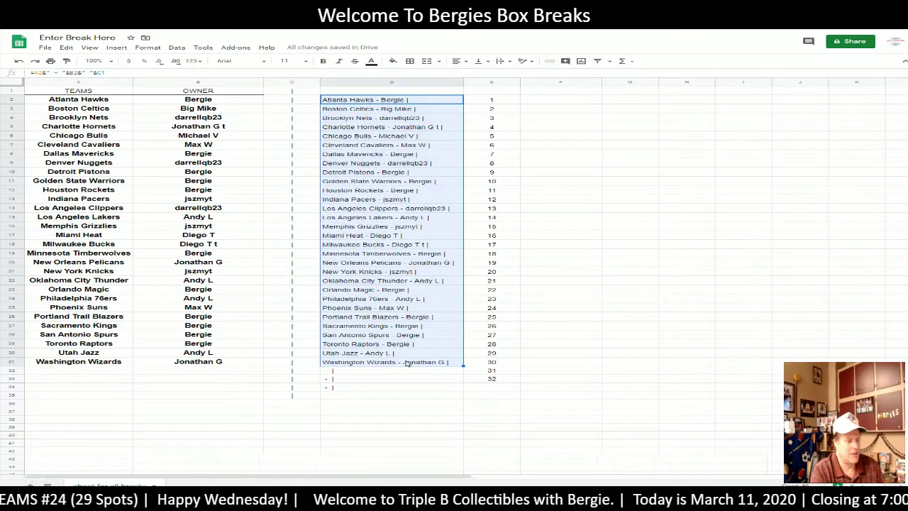
key(ctrl+c)
key(ctrl+Tab)
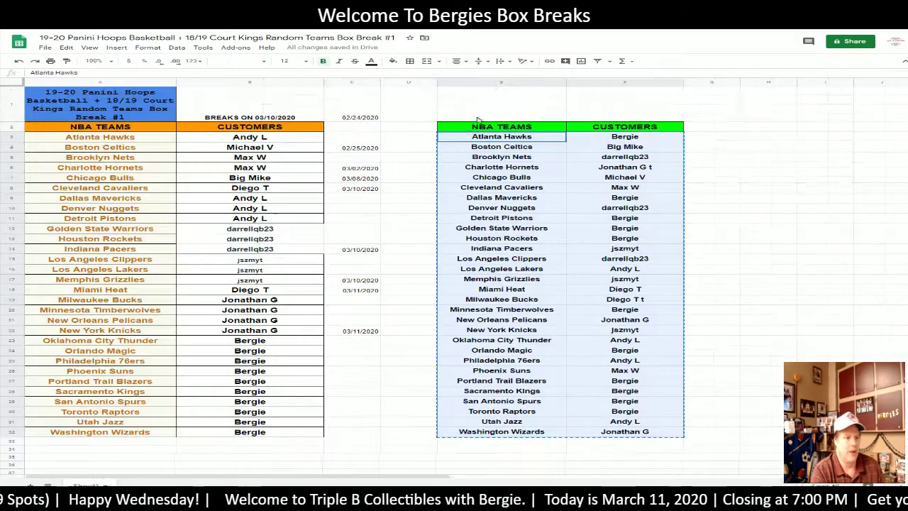
Sort the traded pairings in E3:F32 by column F from A to Z to regroup the teams by customer
right_click(594, 245)
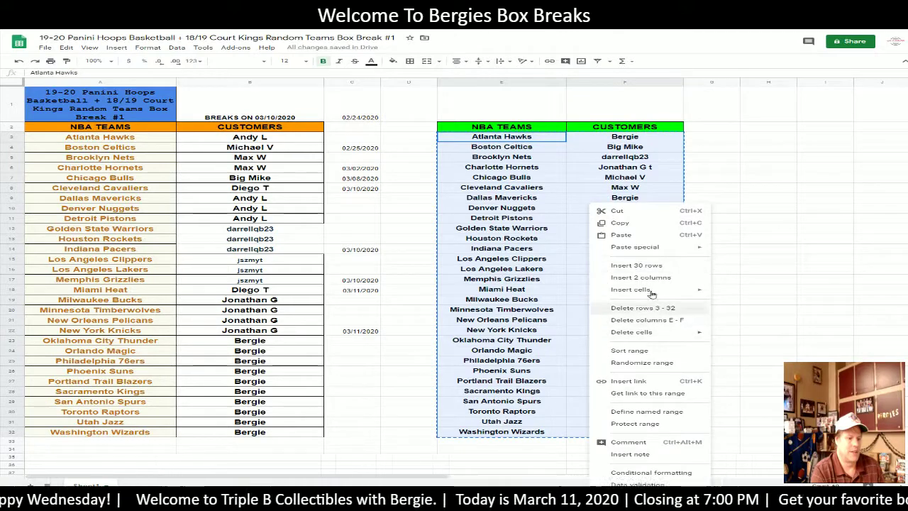
click(650, 353)
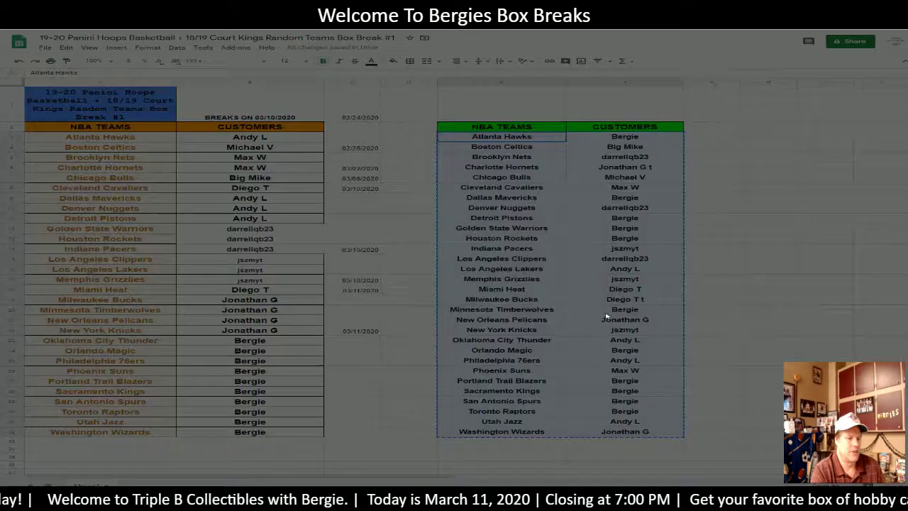
click(397, 254)
click(397, 265)
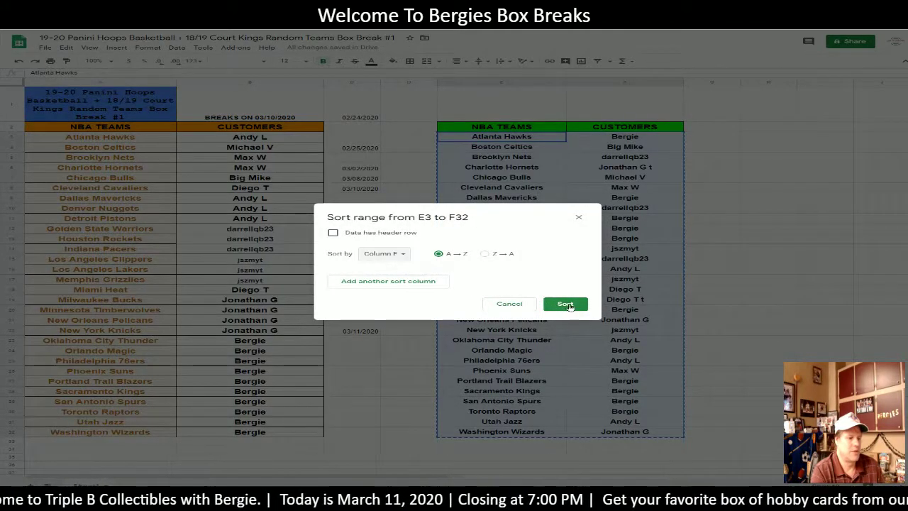
click(565, 303)
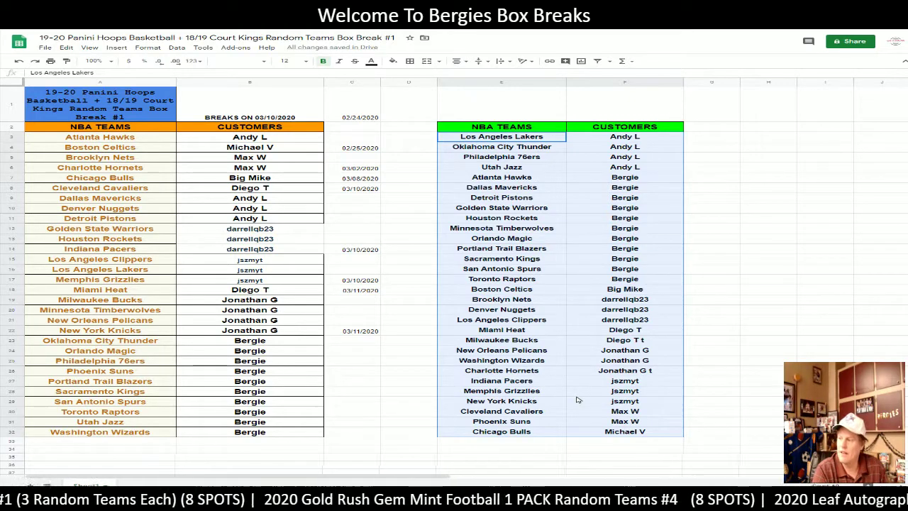
Select the customers in B3:B22 of the original list, and switch to the Enter Break Here sheet
click(275, 143)
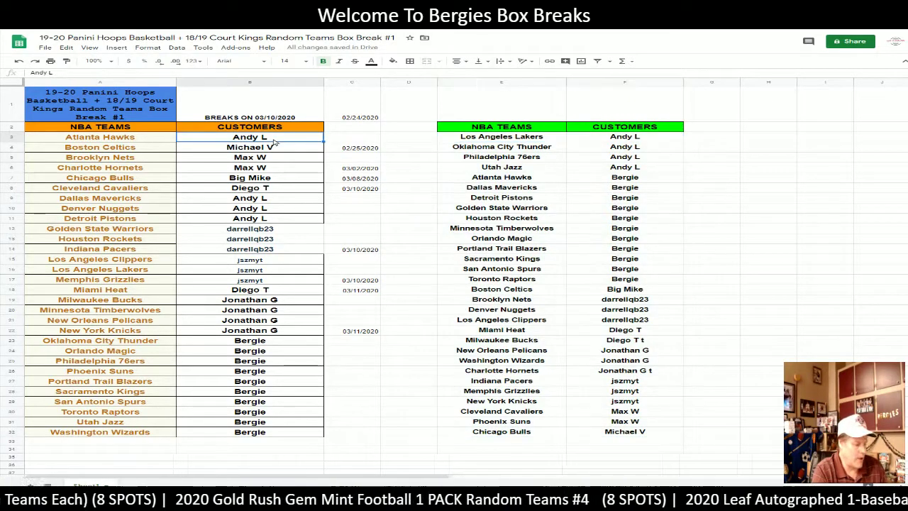
shift+click(295, 330)
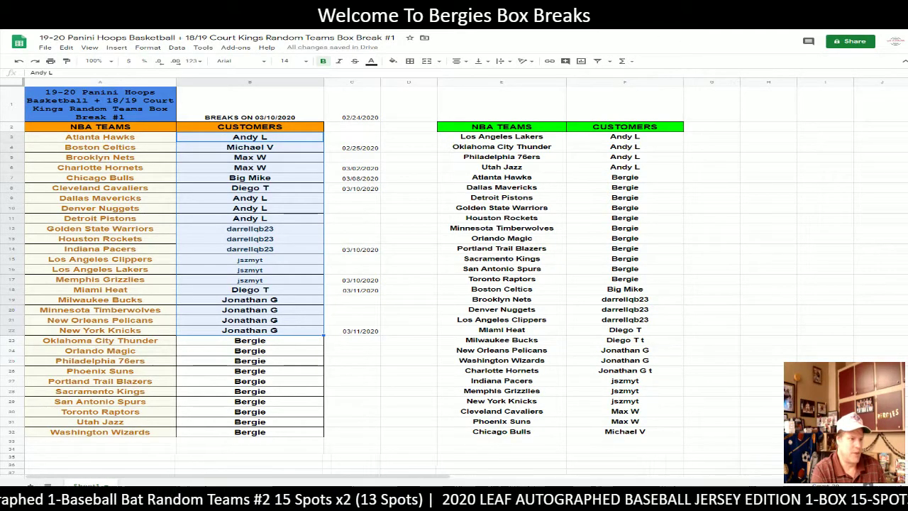
key(ctrl+Tab)
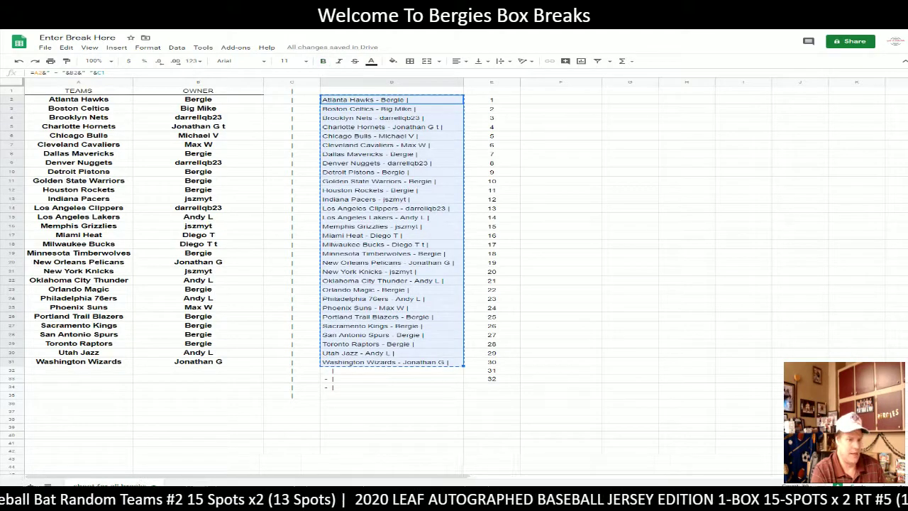